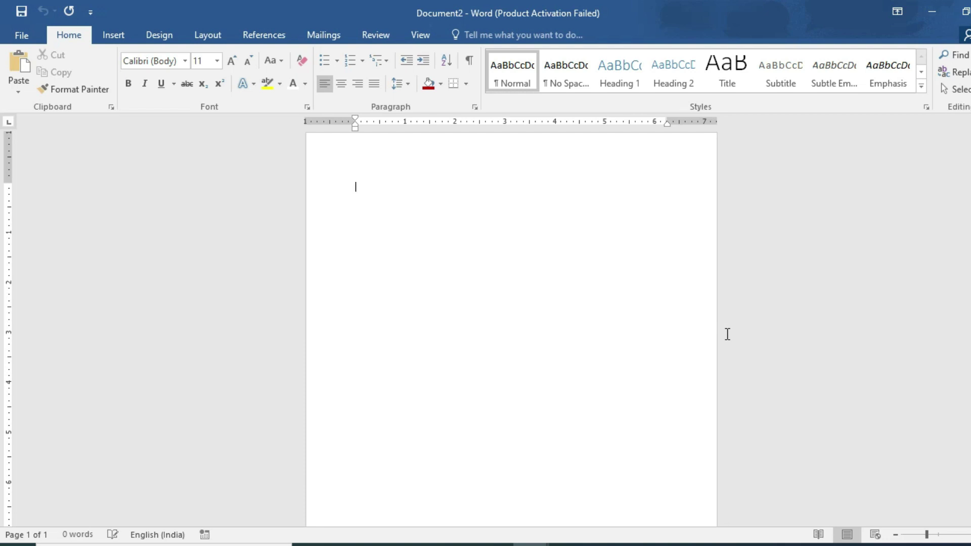
Switch Document2's page from portrait to landscape orientation using the Layout settings
{"action": "left_click", "coordinate": [211, 45]}
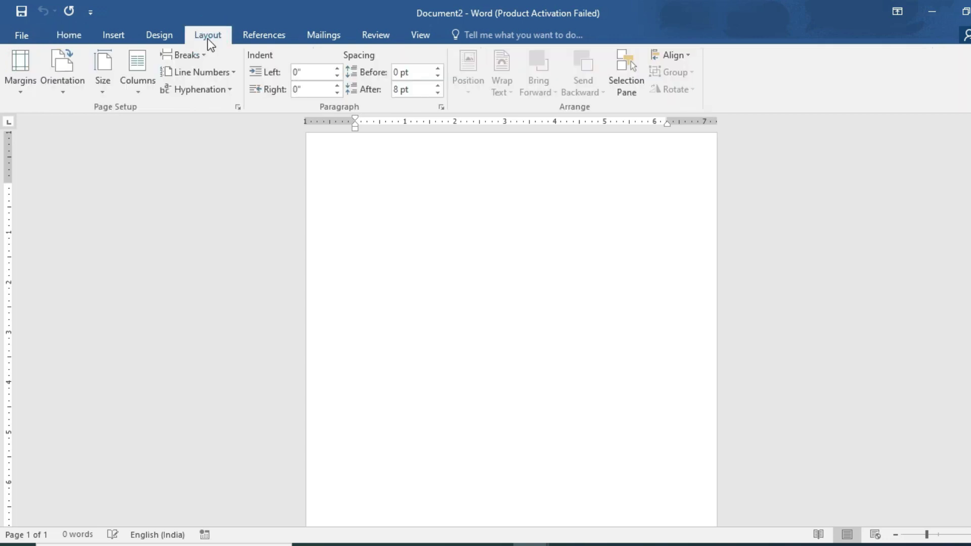
{"action": "left_click", "coordinate": [77, 83]}
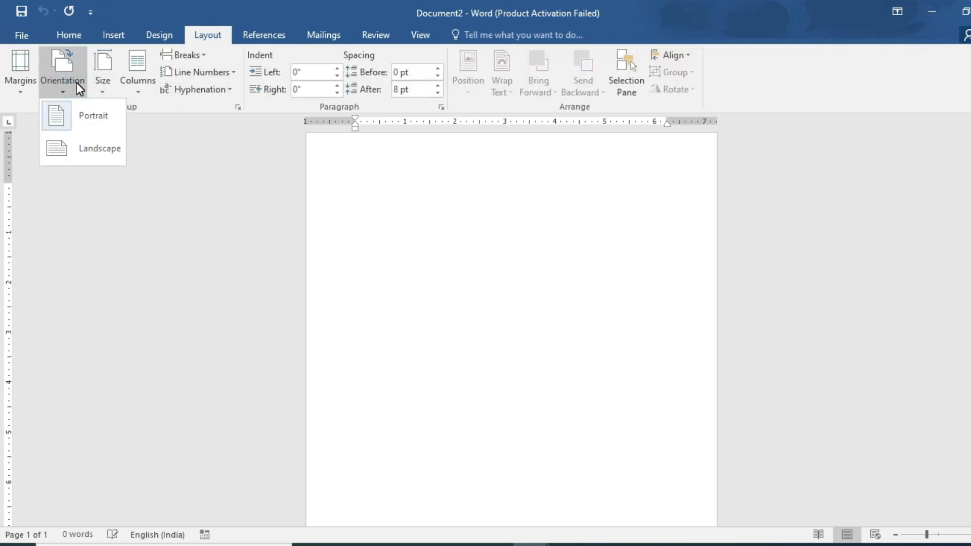
{"action": "left_click", "coordinate": [84, 158]}
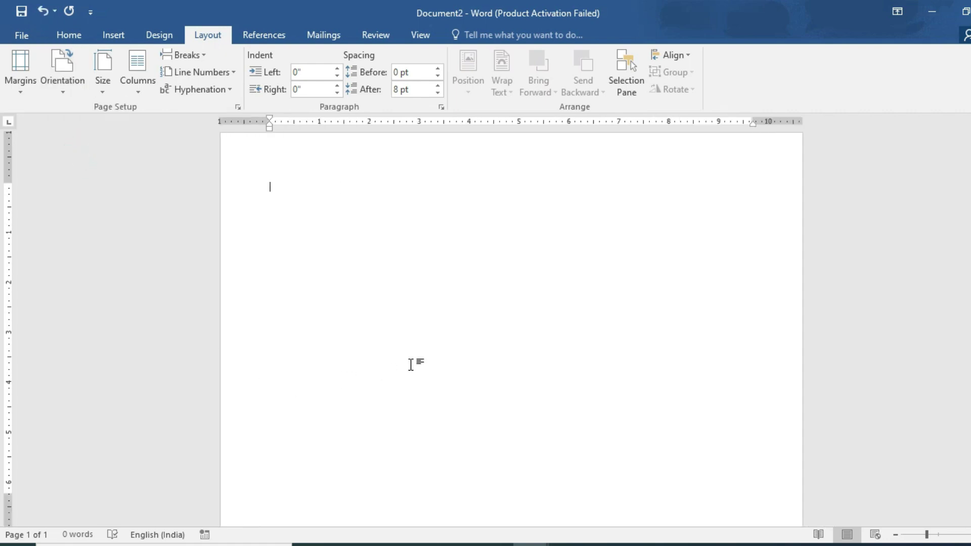
{"action": "scroll", "coordinate": [410, 364], "scroll_direction": "down", "scroll_amount": 1}
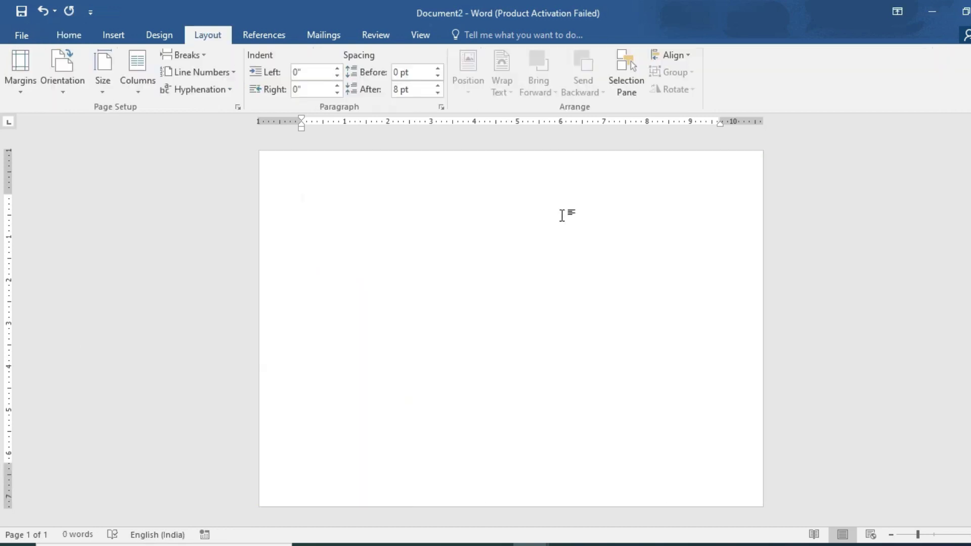
Draw a right triangle in the bottom-left corner of the page
{"action": "left_click", "coordinate": [128, 35]}
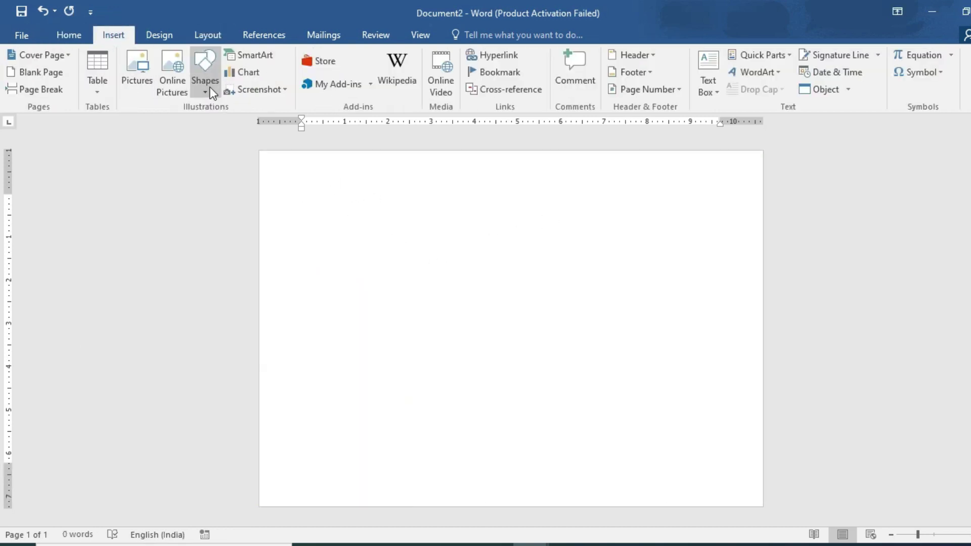
{"action": "left_click", "coordinate": [210, 87]}
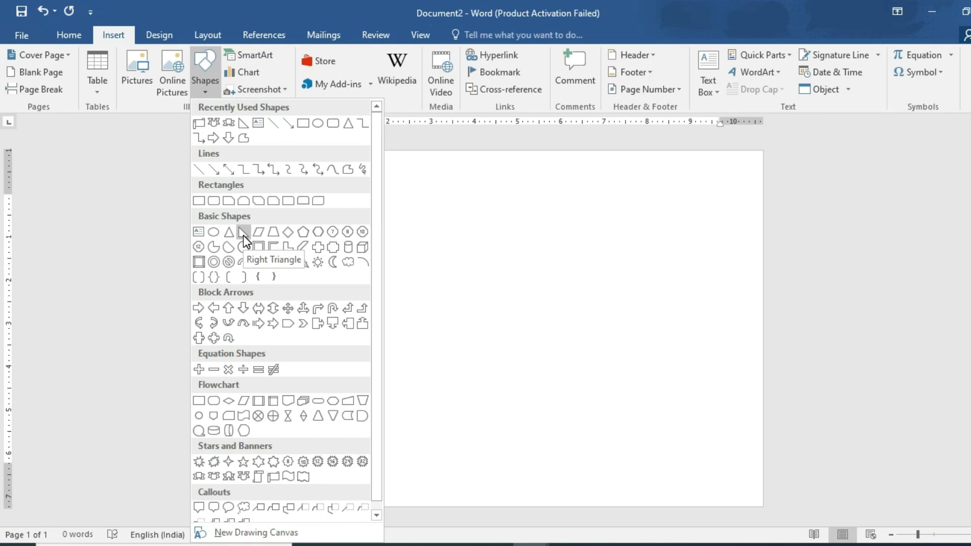
{"action": "left_click", "coordinate": [244, 233]}
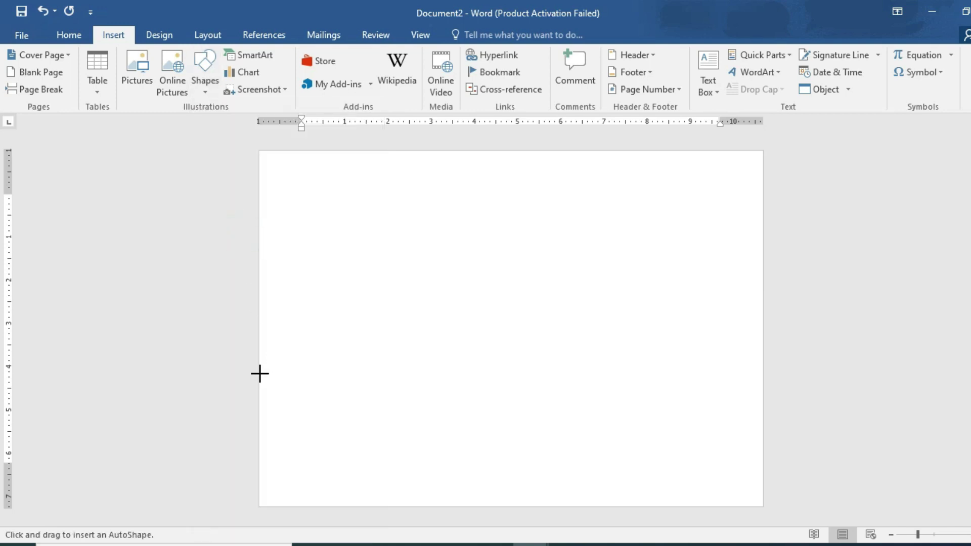
{"action": "left_click_drag", "start_coordinate": [259, 409], "coordinate": [379, 505]}
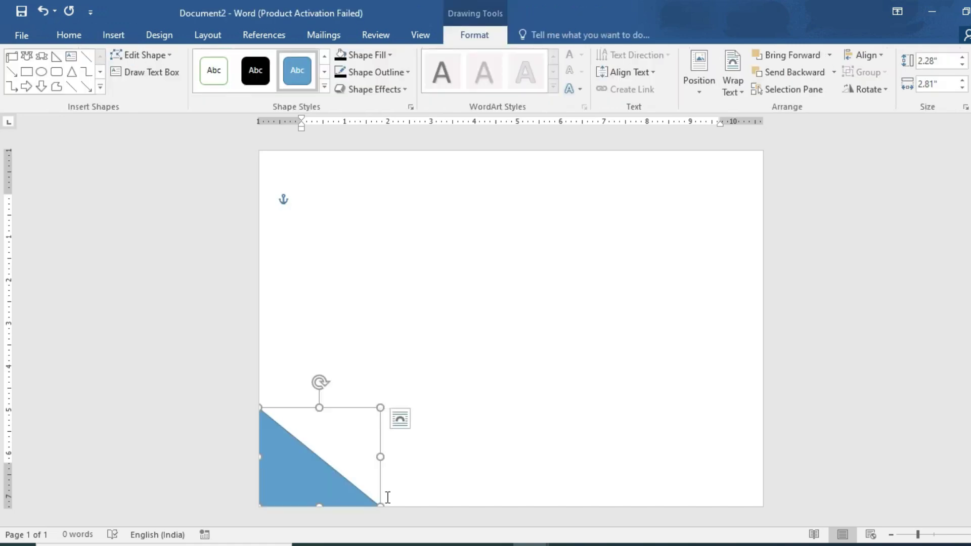
Fill the triangle orange and remove its outline
{"action": "left_click", "coordinate": [368, 59]}
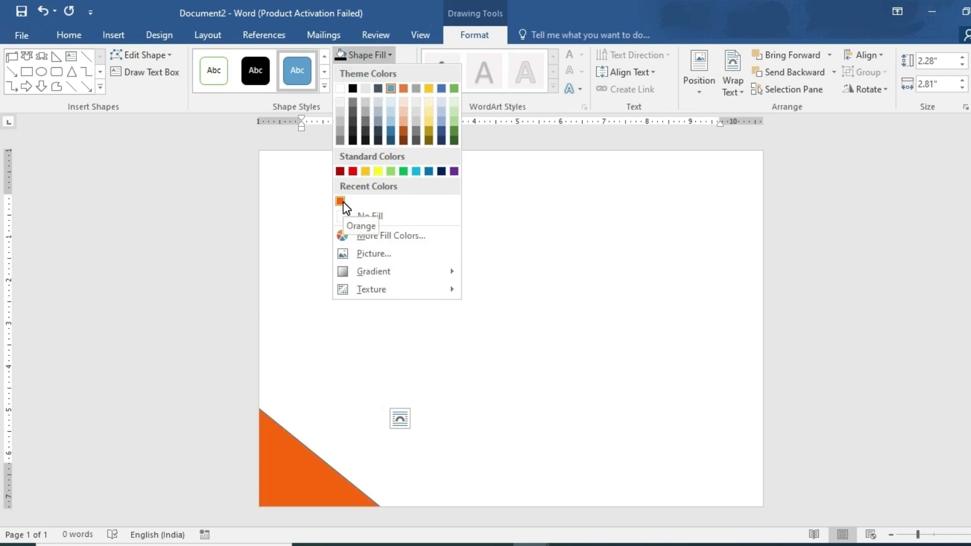
{"action": "left_click", "coordinate": [340, 202]}
{"action": "left_click", "coordinate": [374, 72]}
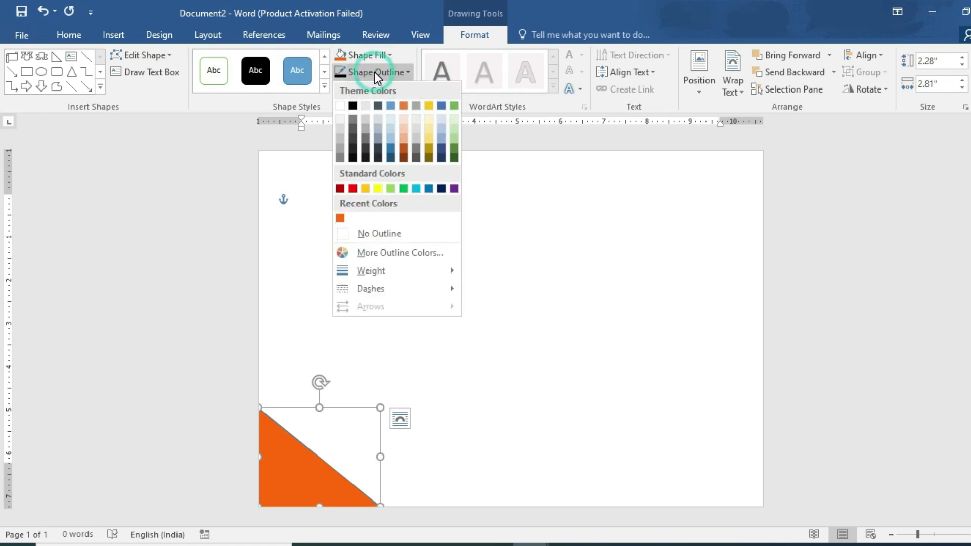
{"action": "left_click", "coordinate": [365, 232]}
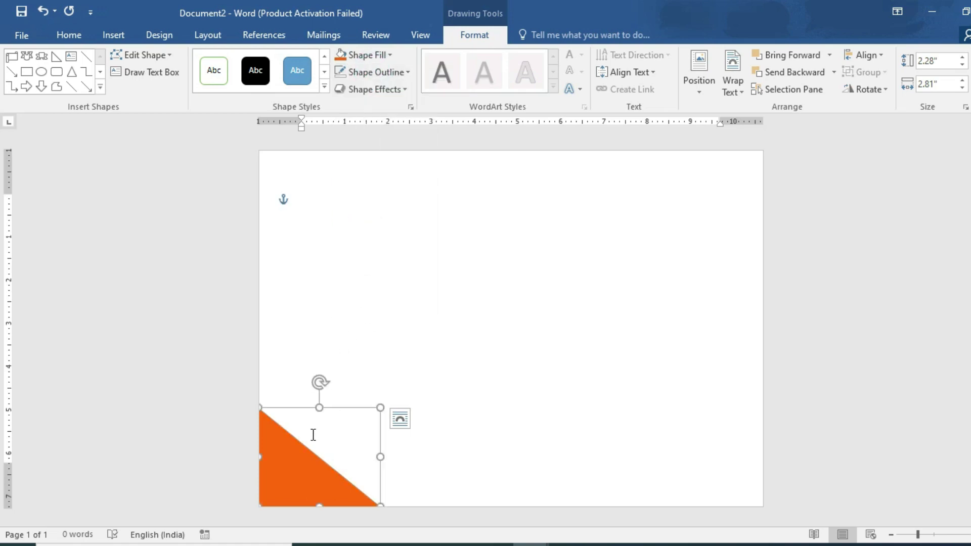
Duplicate the orange triangle, place the copy in the bottom-left corner and enlarge it
{"action": "left_click", "coordinate": [75, 35]}
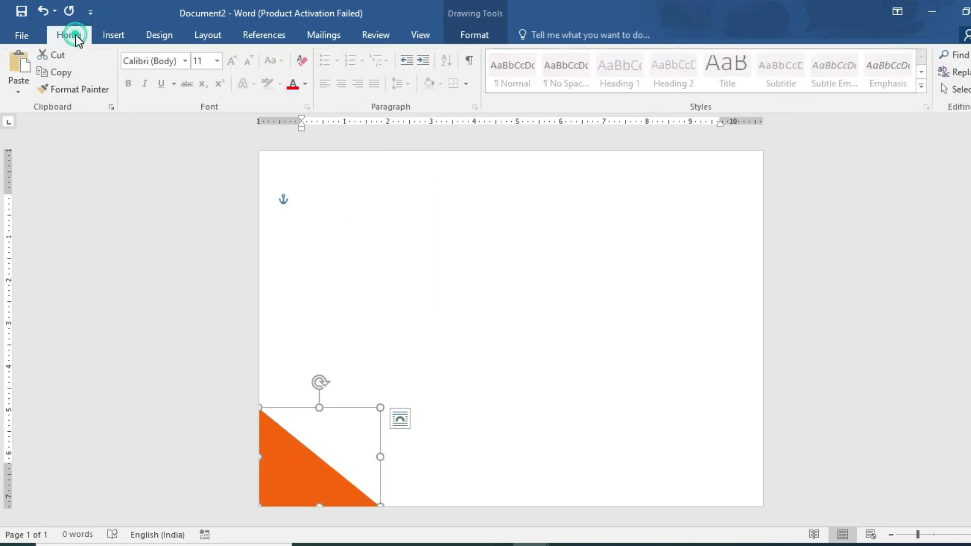
{"action": "left_click", "coordinate": [63, 77]}
{"action": "left_click", "coordinate": [21, 62]}
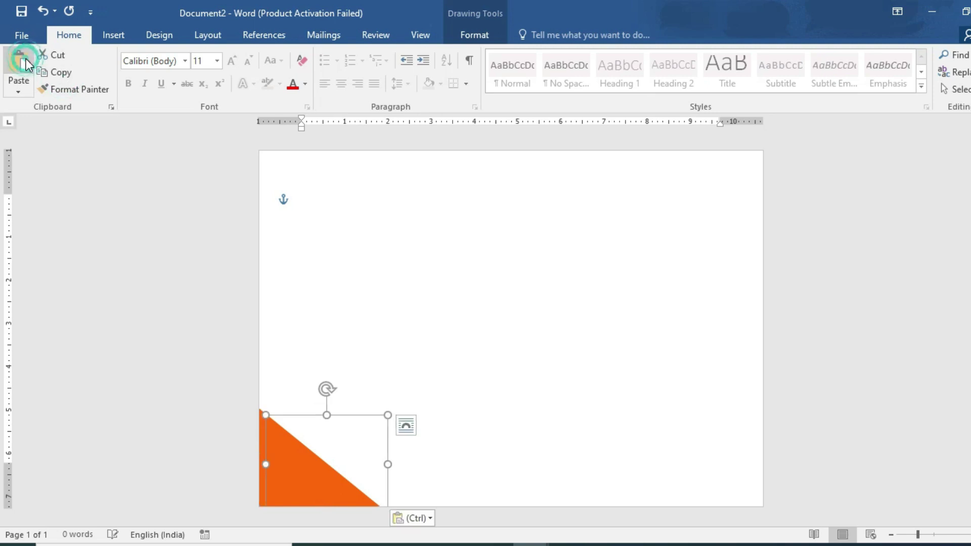
{"action": "left_click_drag", "start_coordinate": [297, 452], "coordinate": [289, 430]}
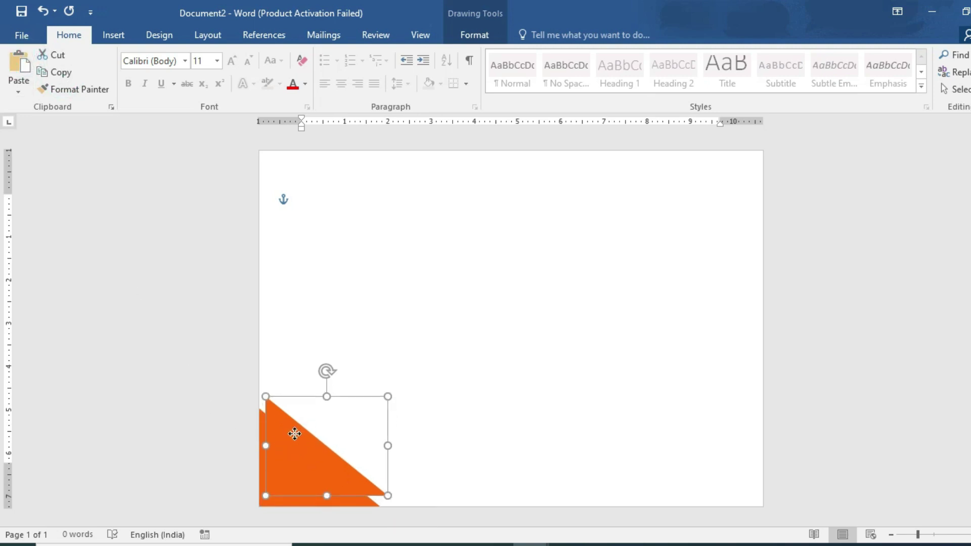
{"action": "left_click_drag", "start_coordinate": [380, 492], "coordinate": [391, 505]}
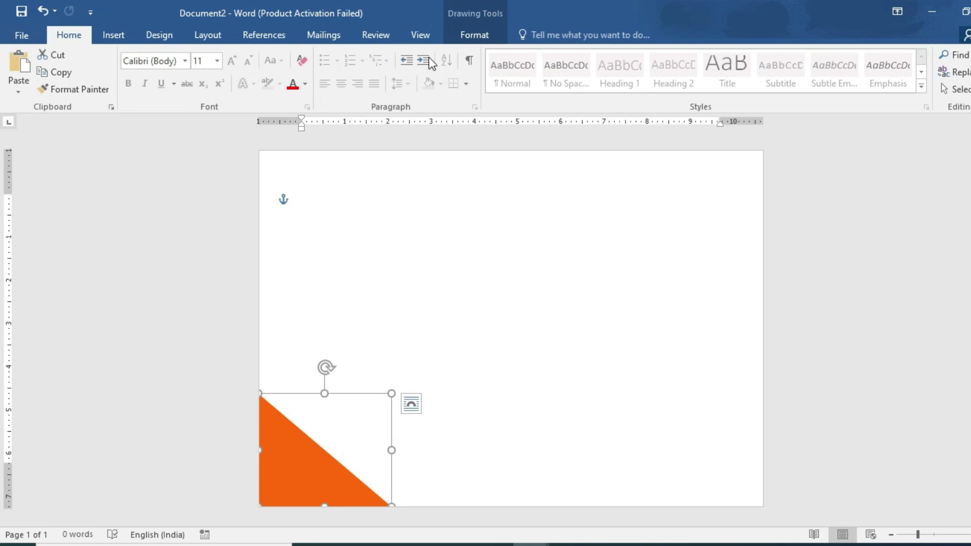
Fill the duplicate black, send it behind the orange triangle and widen it slightly
{"action": "left_click", "coordinate": [466, 35]}
{"action": "left_click", "coordinate": [390, 55]}
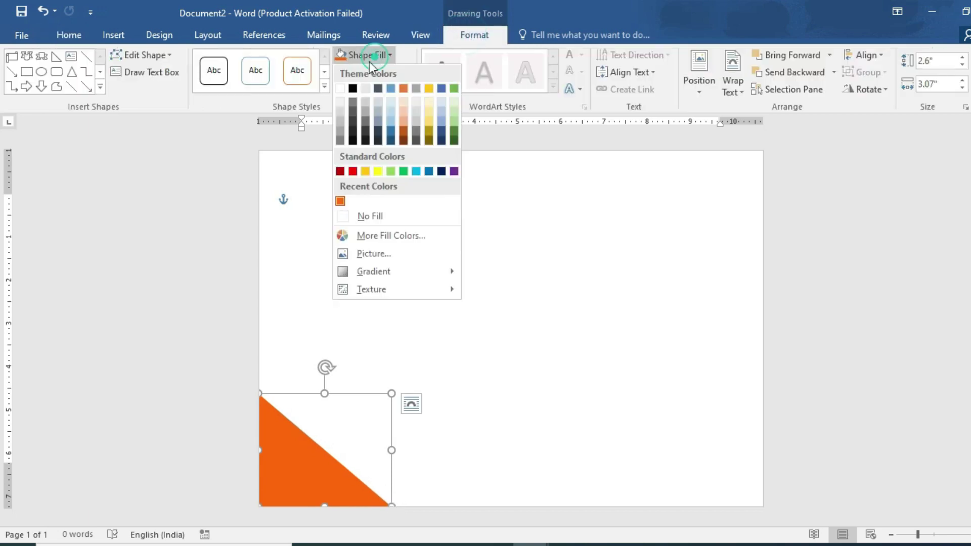
{"action": "left_click", "coordinate": [356, 89]}
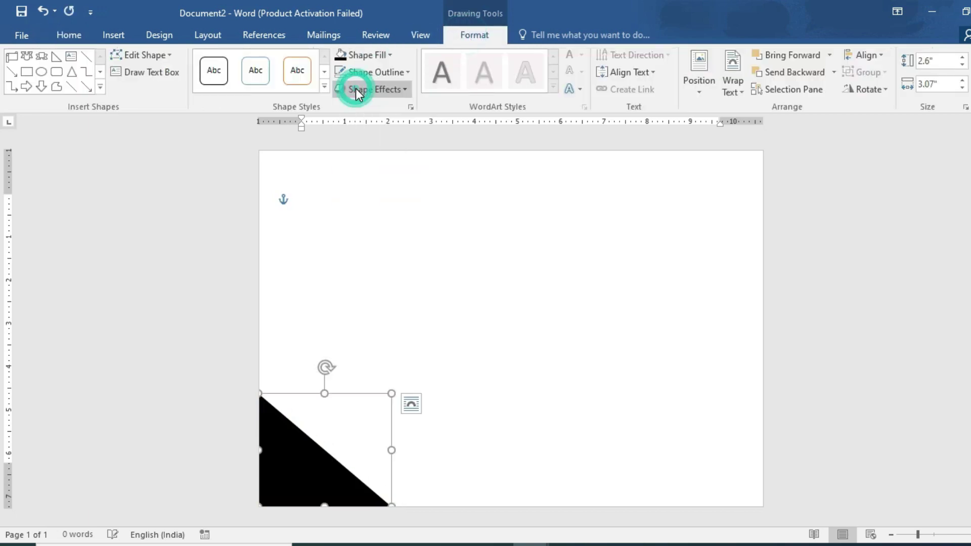
{"action": "left_click", "coordinate": [799, 73]}
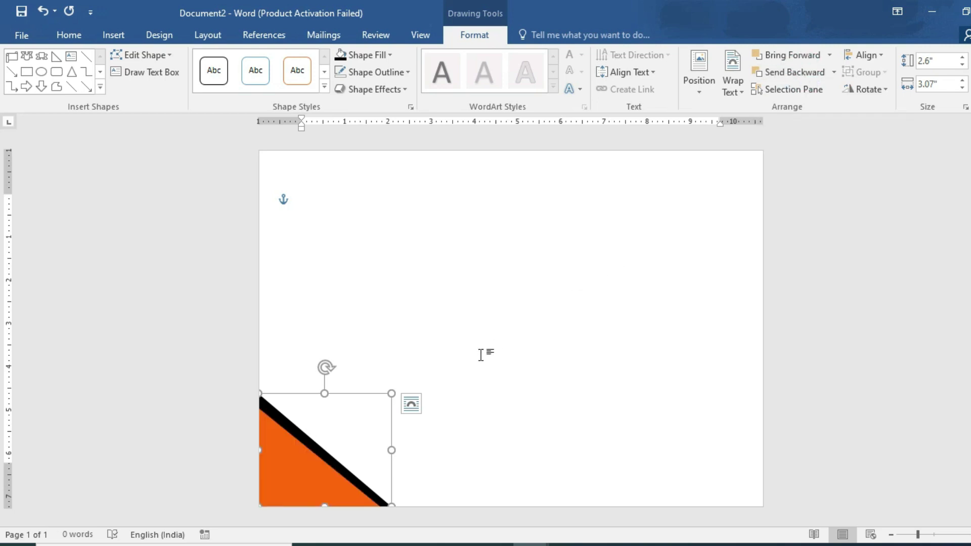
{"action": "left_click_drag", "start_coordinate": [394, 449], "coordinate": [400, 448]}
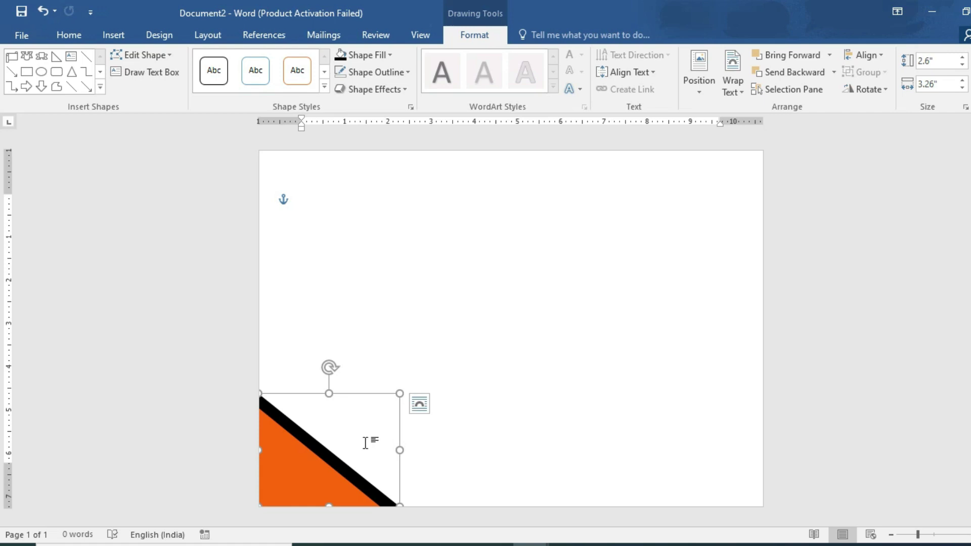
Give the orange triangle a white outline
{"action": "left_click", "coordinate": [312, 483]}
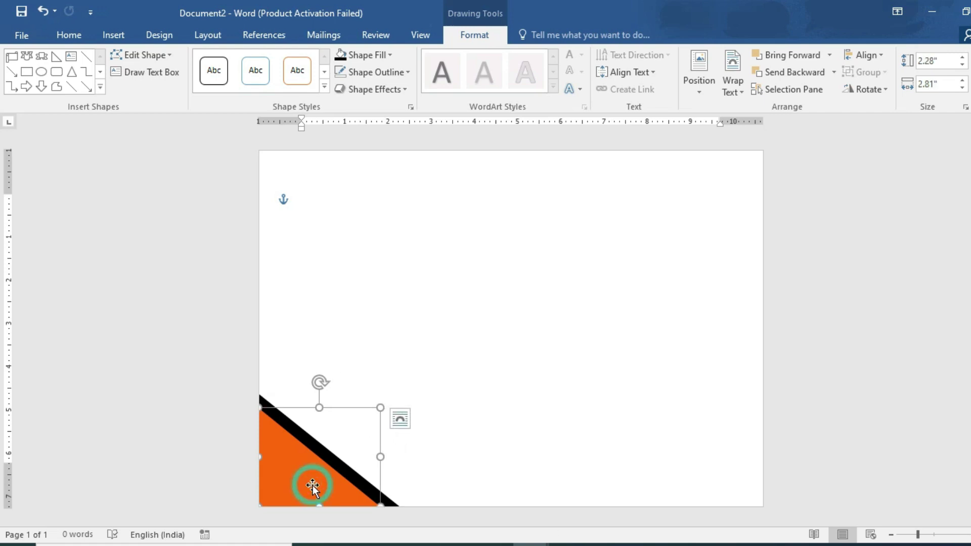
{"action": "left_click", "coordinate": [372, 71]}
{"action": "left_click", "coordinate": [339, 105]}
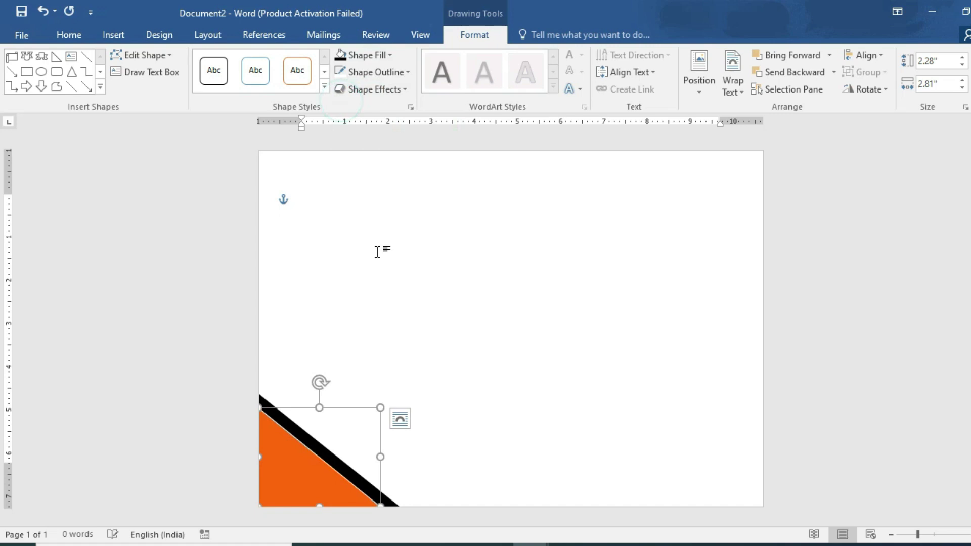
{"action": "left_click", "coordinate": [832, 343]}
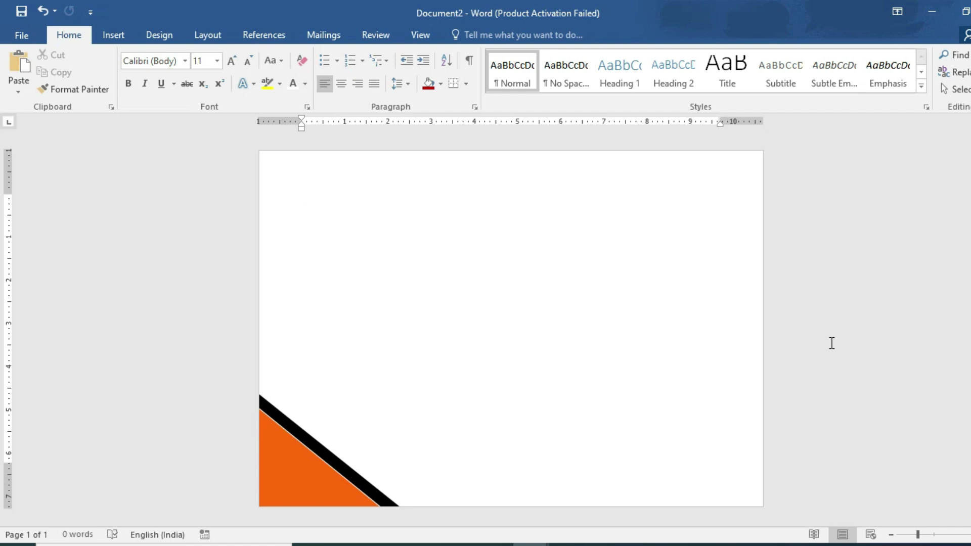
Draw a large right triangle across the top of the page
{"action": "left_click", "coordinate": [117, 38]}
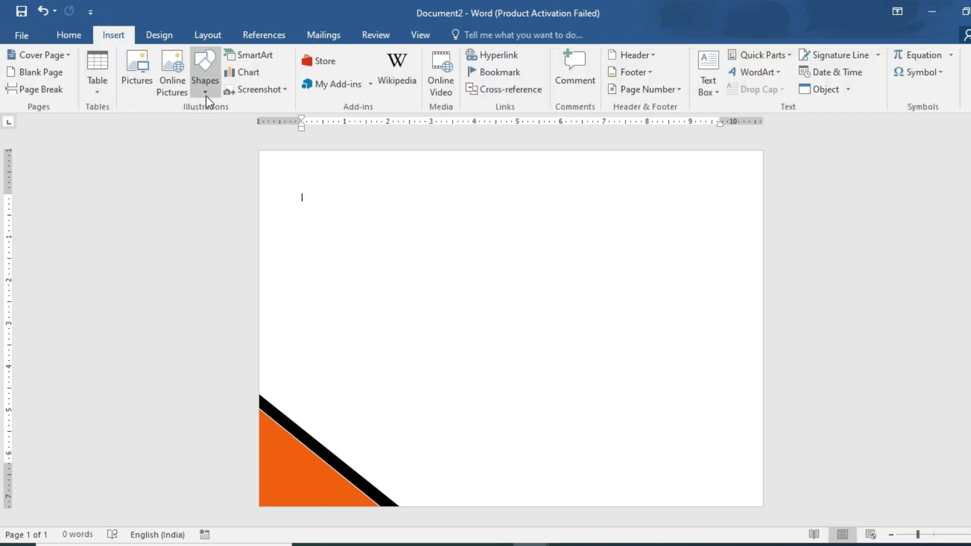
{"action": "left_click", "coordinate": [207, 96]}
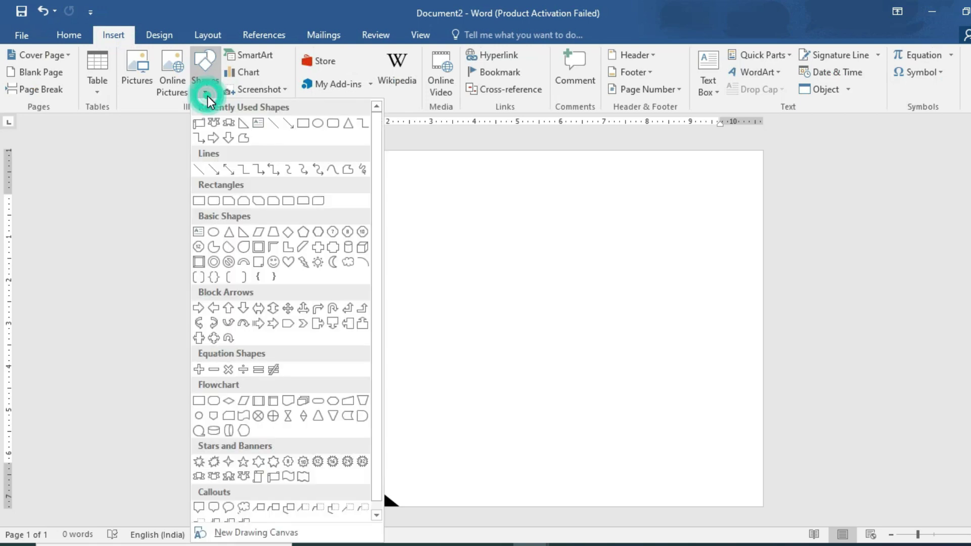
{"action": "left_click", "coordinate": [233, 236]}
{"action": "mouse_move", "coordinate": [261, 157]}
{"action": "left_mouse_down"}
{"action": "mouse_move", "coordinate": [652, 376]}
{"action": "mouse_move", "coordinate": [763, 393]}
{"action": "left_mouse_up"}
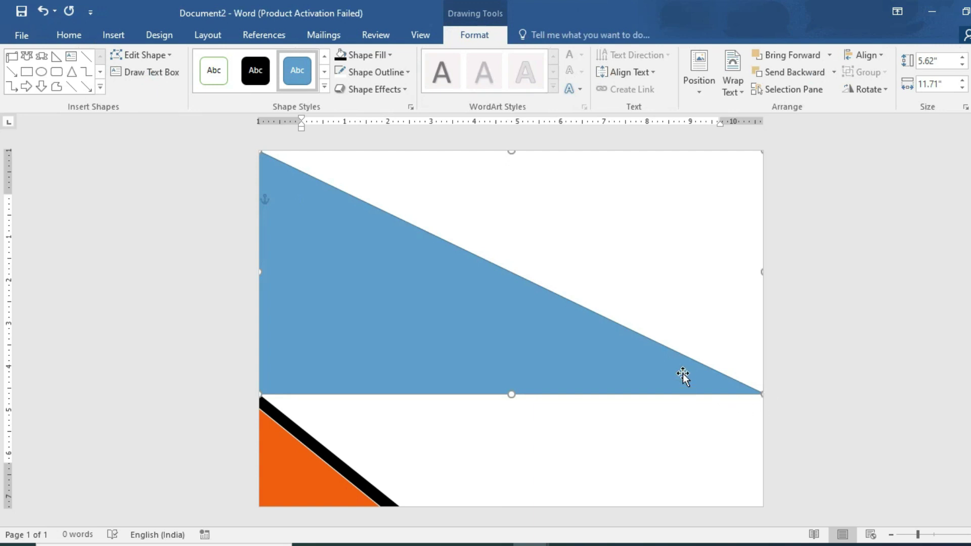
Edit the triangle's points, pulling its bottom-right corner up to the top-right
{"action": "left_click", "coordinate": [147, 53]}
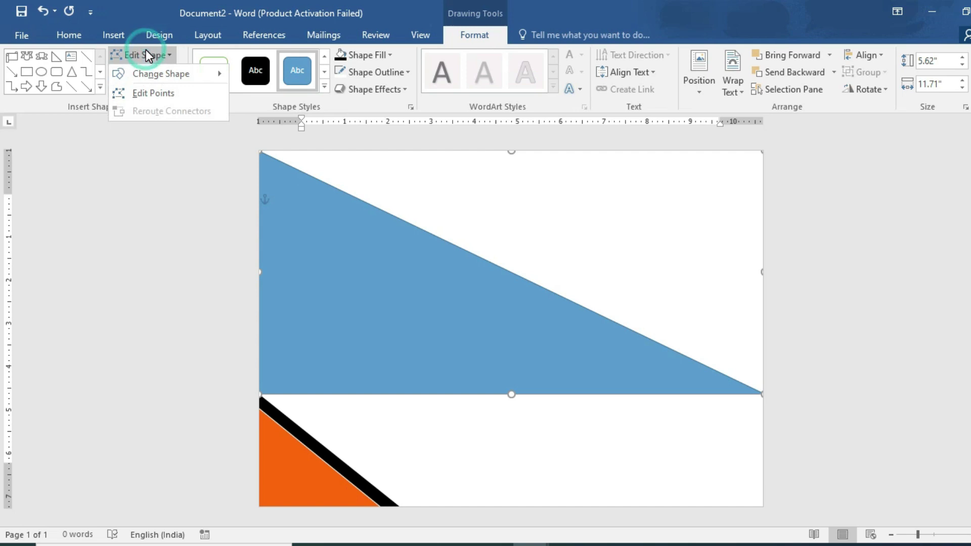
{"action": "left_click", "coordinate": [156, 95]}
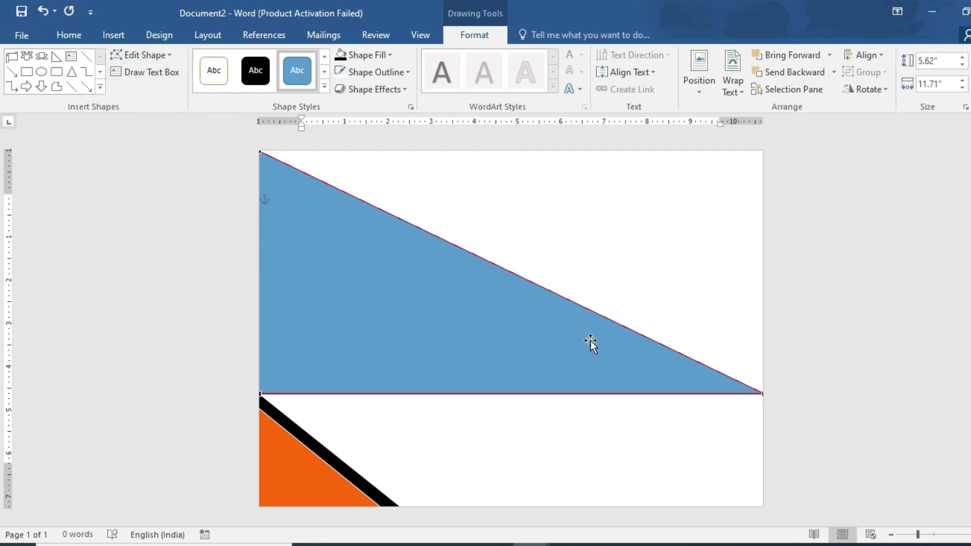
{"action": "left_click_drag", "start_coordinate": [761, 394], "coordinate": [764, 150]}
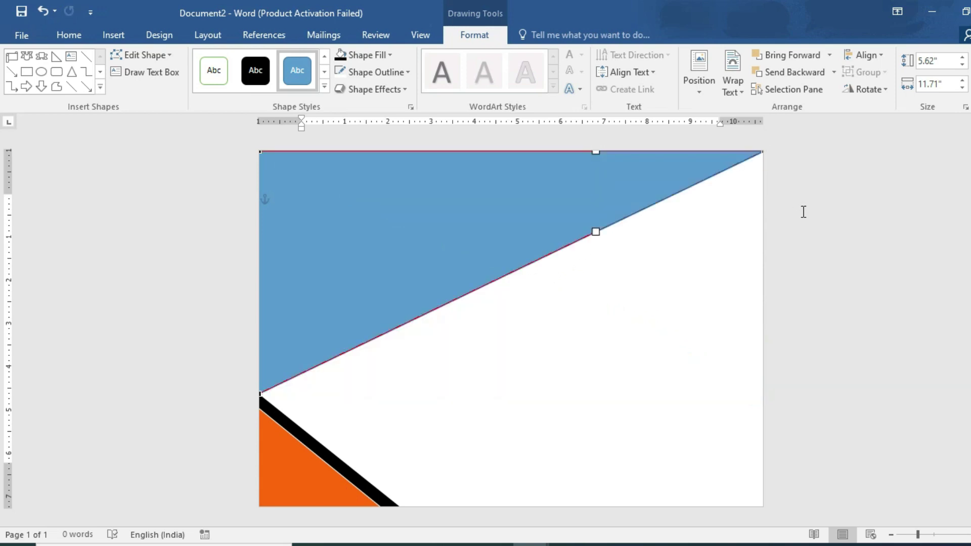
Fill the top triangle black and give it a white outline
{"action": "left_click", "coordinate": [372, 52]}
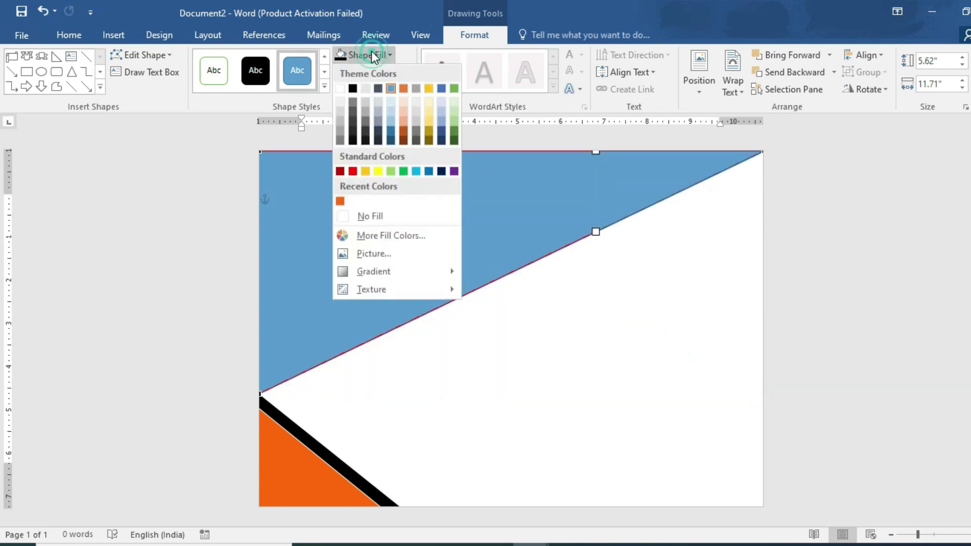
{"action": "left_click", "coordinate": [353, 90]}
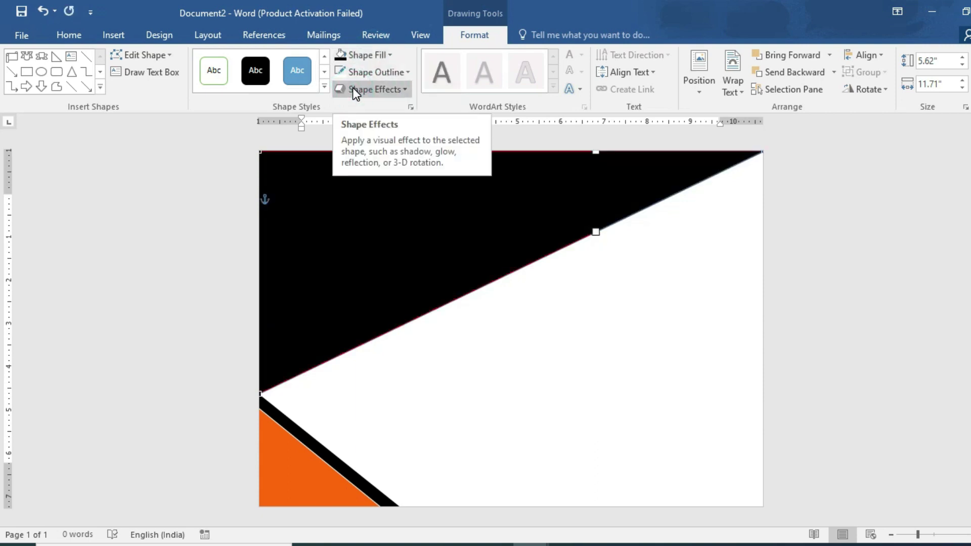
{"action": "left_click", "coordinate": [357, 73]}
{"action": "left_click", "coordinate": [345, 104]}
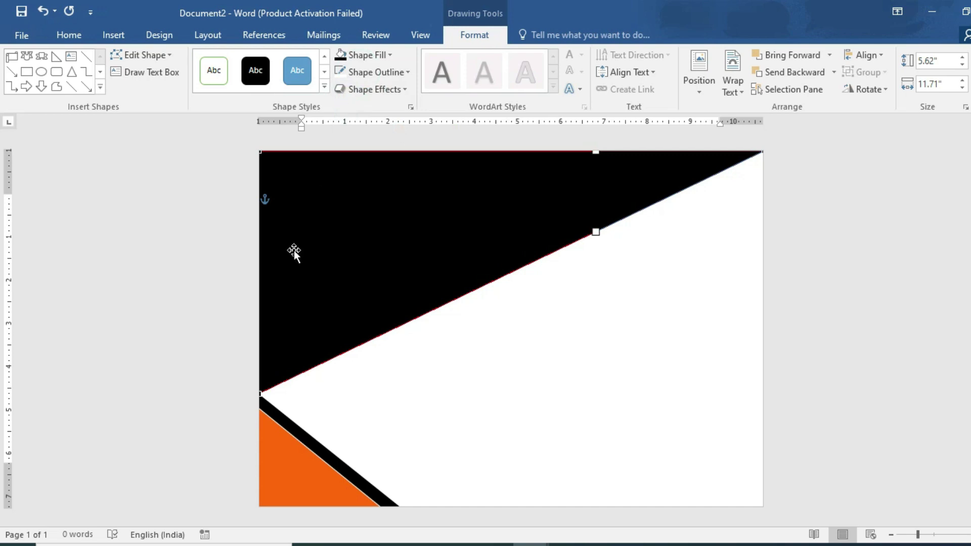
Duplicate the black triangle, fill the copy with the recent orange and move it up slightly
{"action": "key", "text": "ctrl+v"}
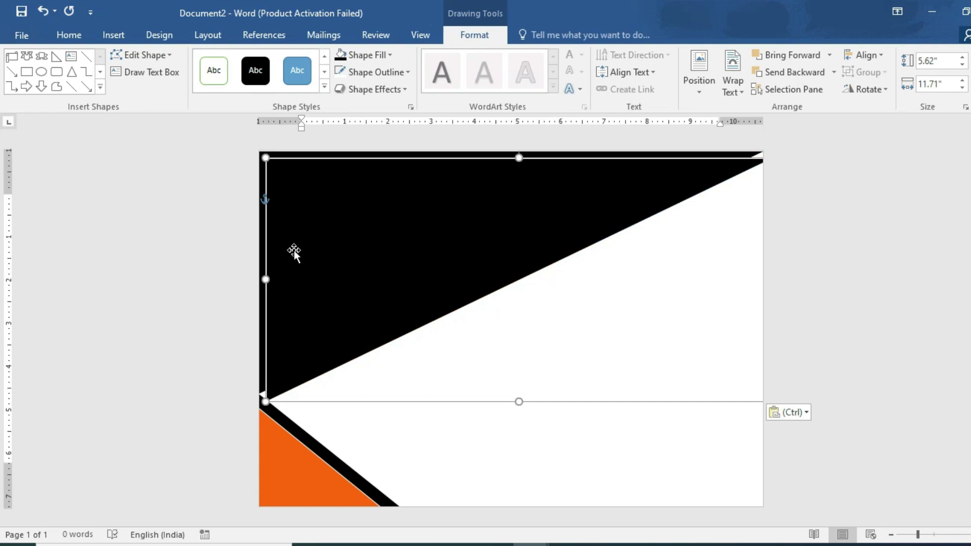
{"action": "left_click", "coordinate": [356, 60]}
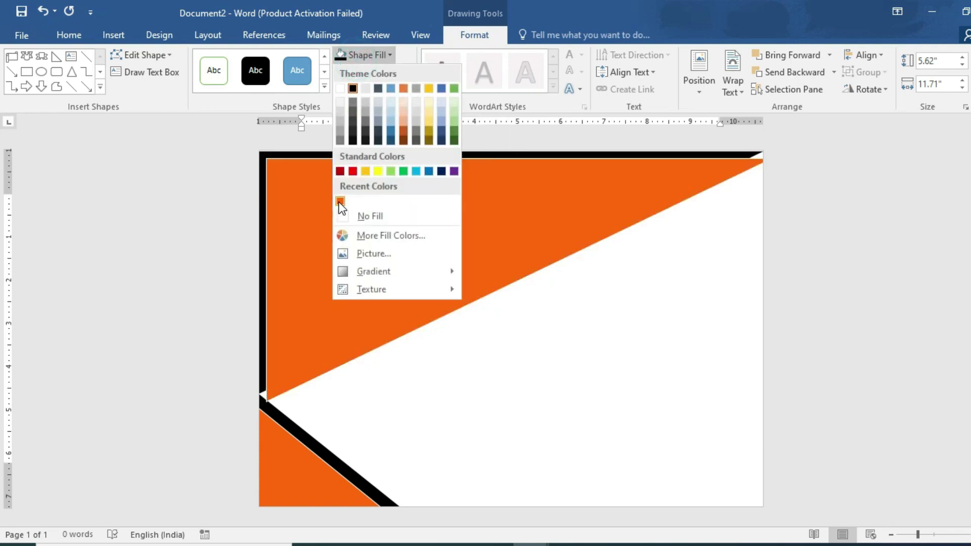
{"action": "left_click", "coordinate": [340, 202]}
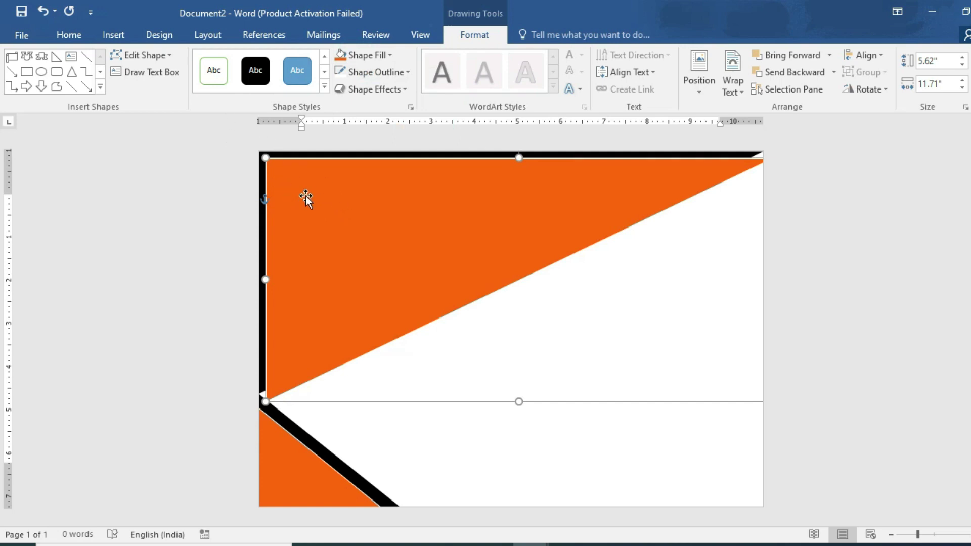
{"action": "left_click_drag", "start_coordinate": [311, 196], "coordinate": [306, 190]}
Nudge the front copy up and fill it black, leaving a thin white diagonal line
{"action": "key", "text": "Up"}
{"action": "key", "text": "Up"}
{"action": "key", "text": "Up"}
{"action": "key", "text": "Up"}
{"action": "key", "text": "Up"}
{"action": "key", "text": "Up"}
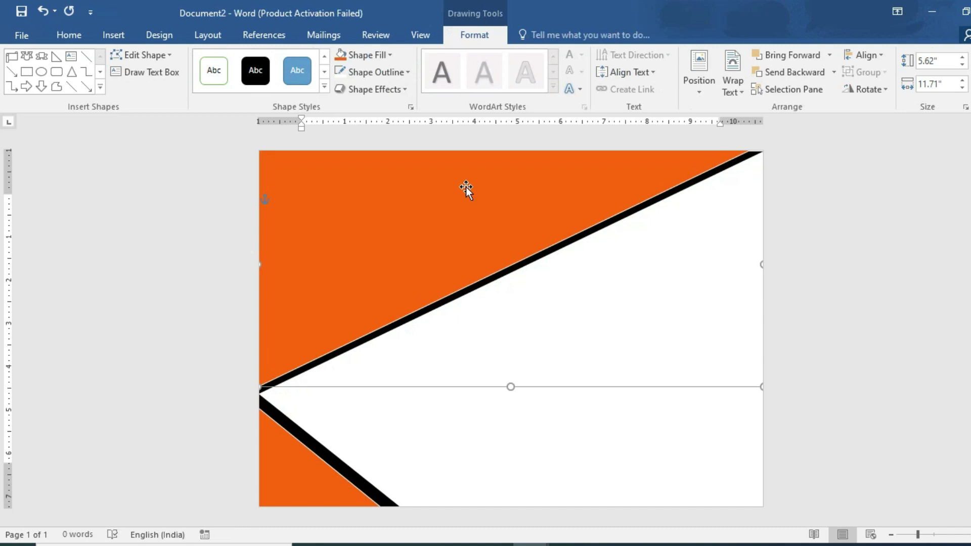
{"action": "left_click", "coordinate": [360, 54]}
{"action": "left_click", "coordinate": [353, 88]}
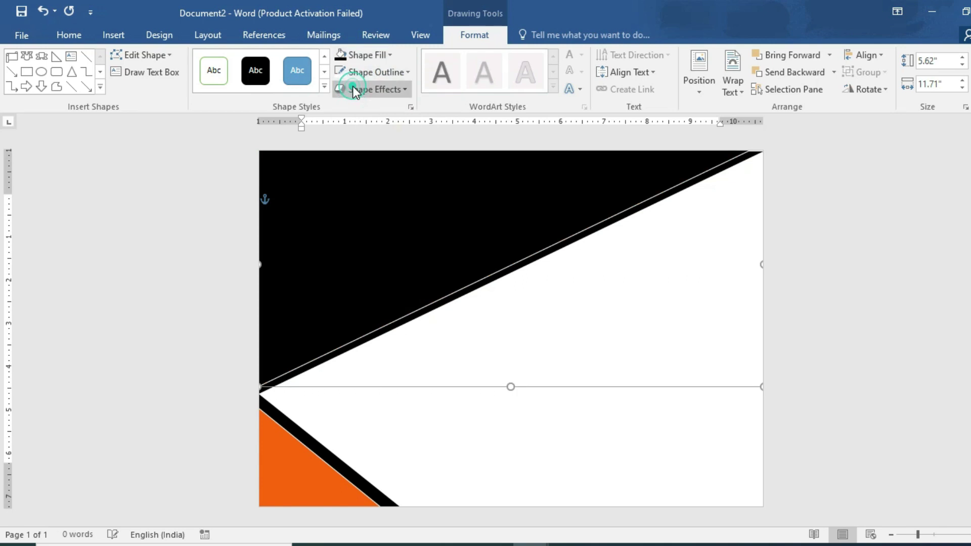
{"action": "key", "text": "Escape"}
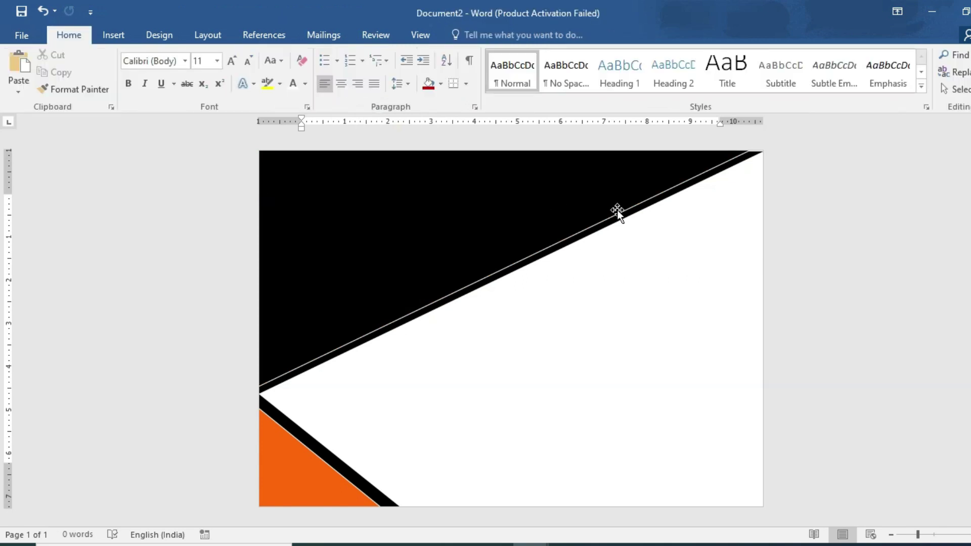
Select the back Right Triangle 3 from the Selection Pane
{"action": "left_click", "coordinate": [651, 251]}
{"action": "left_click", "coordinate": [645, 215]}
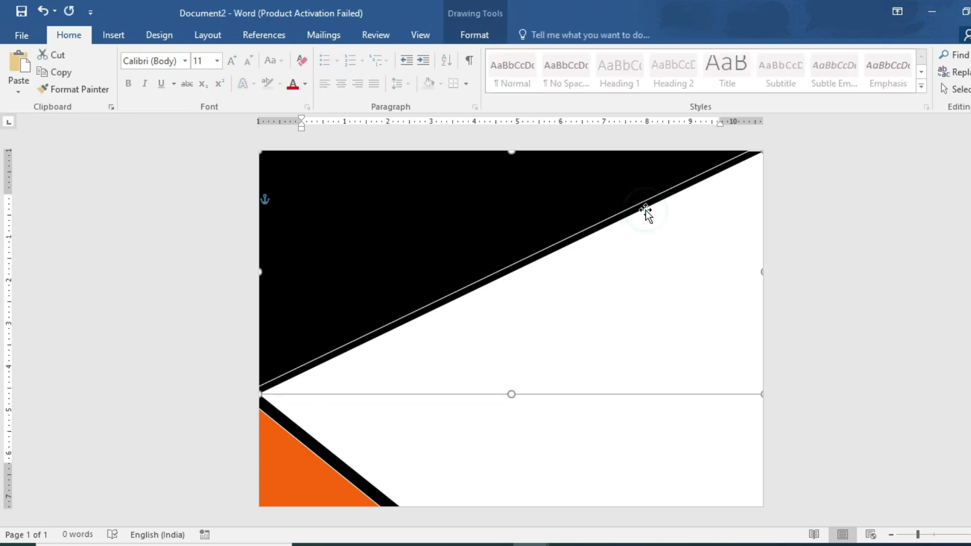
{"action": "left_click", "coordinate": [555, 424]}
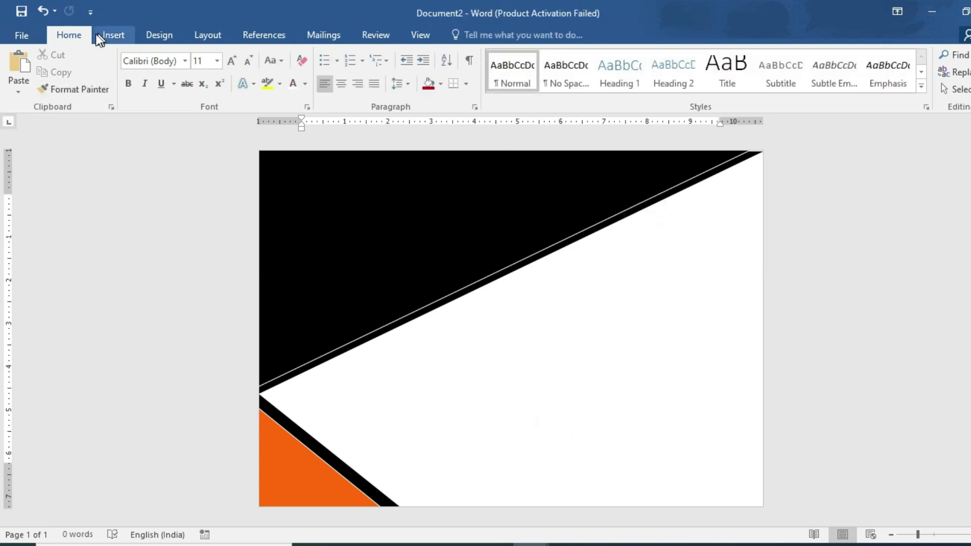
{"action": "left_click", "coordinate": [957, 89]}
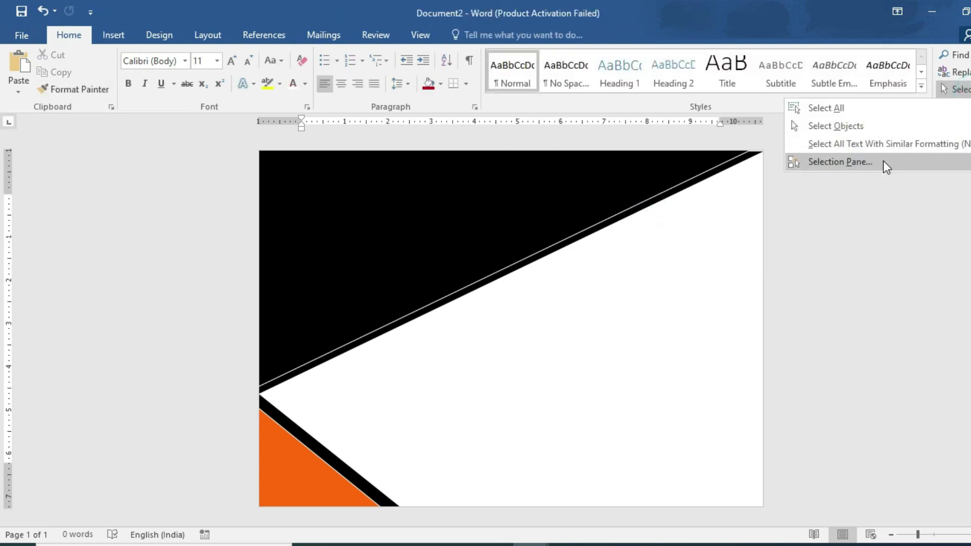
{"action": "left_click", "coordinate": [883, 161]}
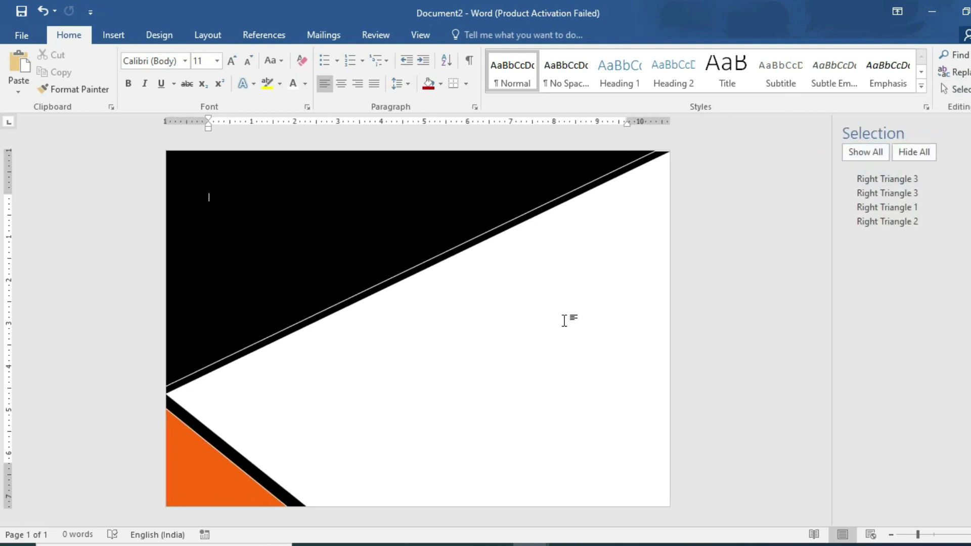
{"action": "left_click", "coordinate": [900, 193]}
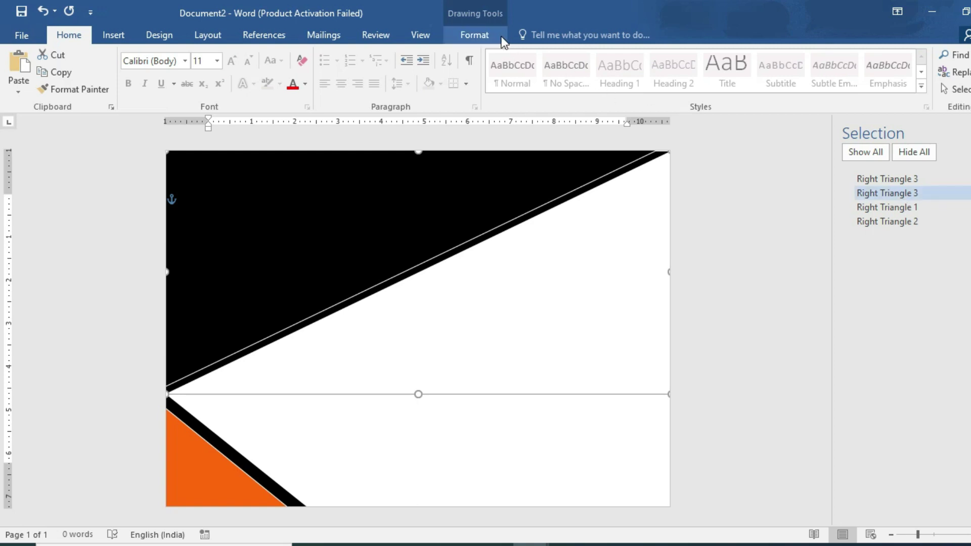
Fill the back triangle with the recent orange and close the Selection Pane
{"action": "left_click", "coordinate": [474, 35]}
{"action": "left_click", "coordinate": [384, 55]}
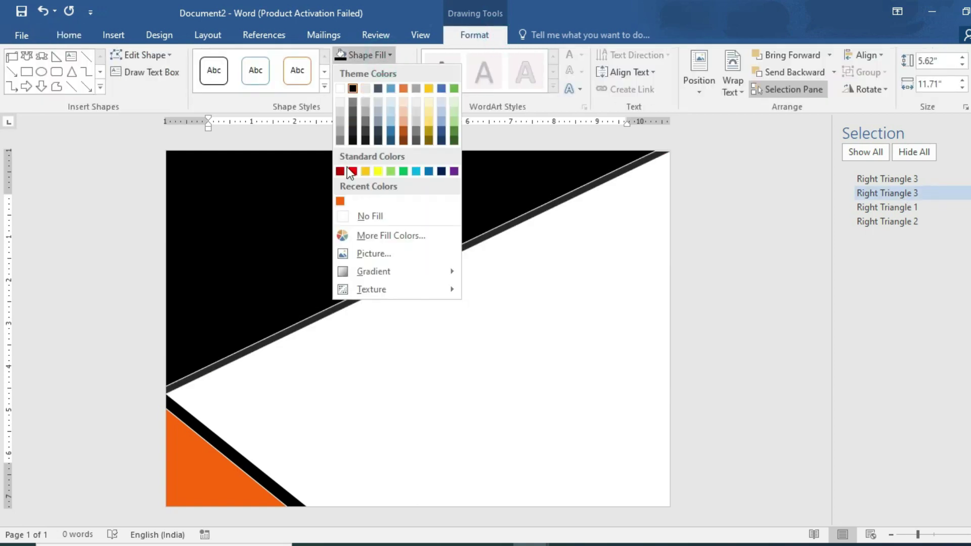
{"action": "left_click", "coordinate": [341, 201]}
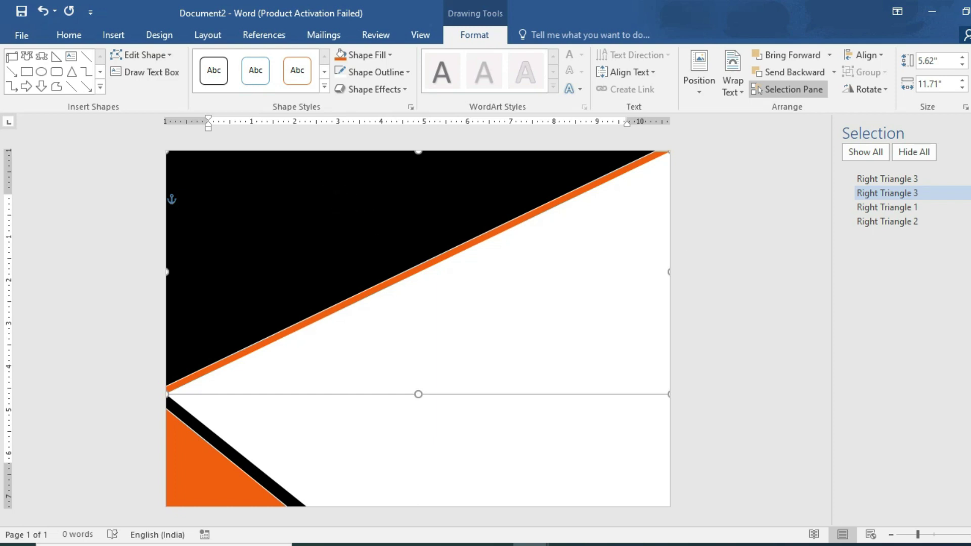
{"action": "left_click", "coordinate": [900, 367]}
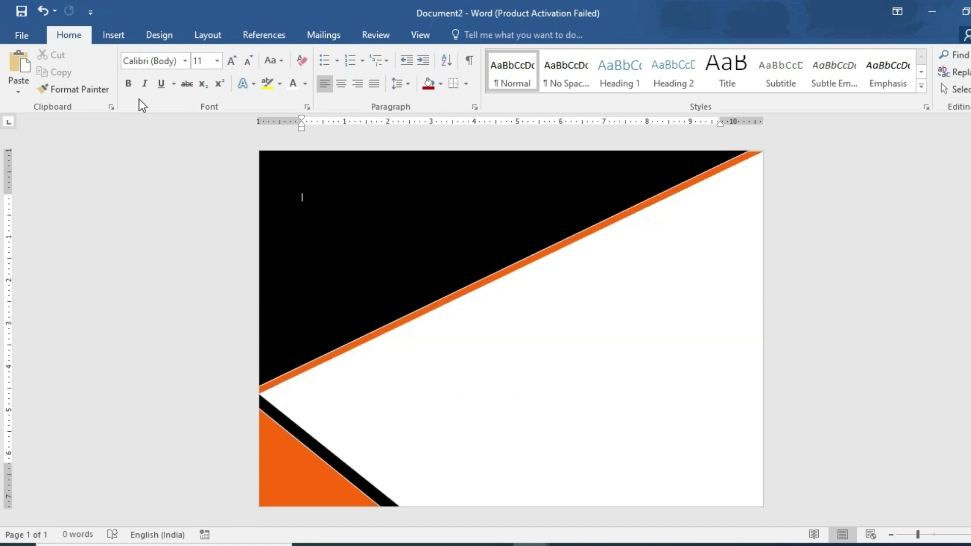
Draw an oval circle at the lower left of the page
{"action": "left_click", "coordinate": [113, 35]}
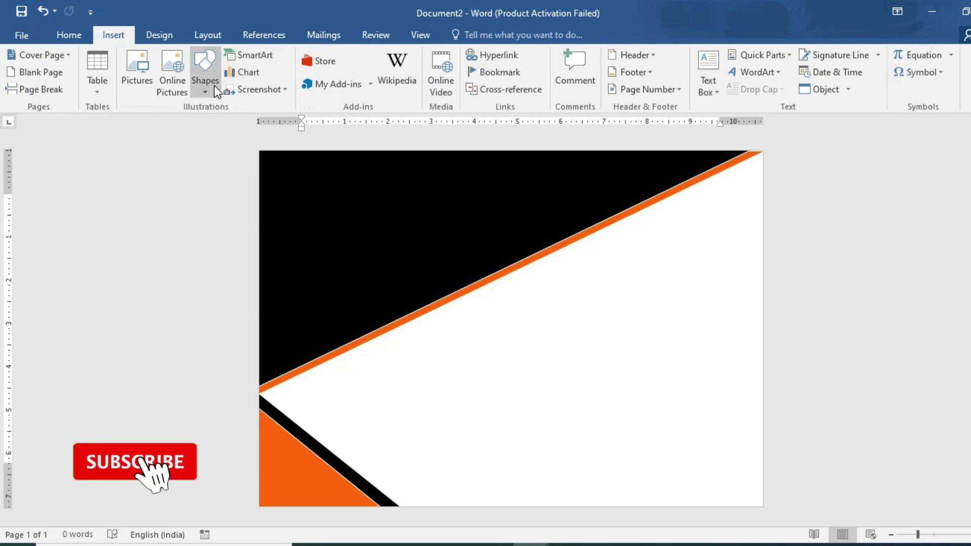
{"action": "left_click", "coordinate": [207, 88]}
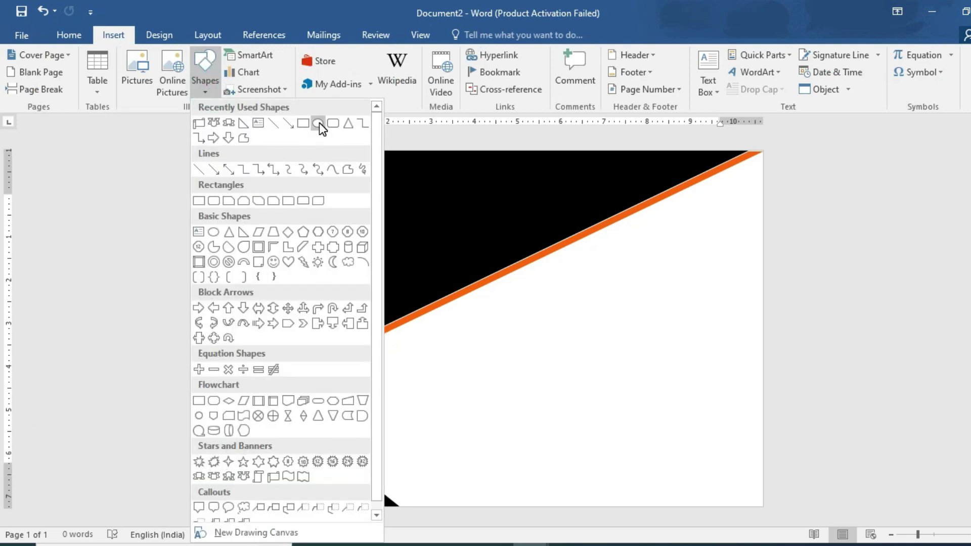
{"action": "left_click", "coordinate": [319, 123]}
{"action": "left_click_drag", "start_coordinate": [255, 313], "coordinate": [427, 487]}
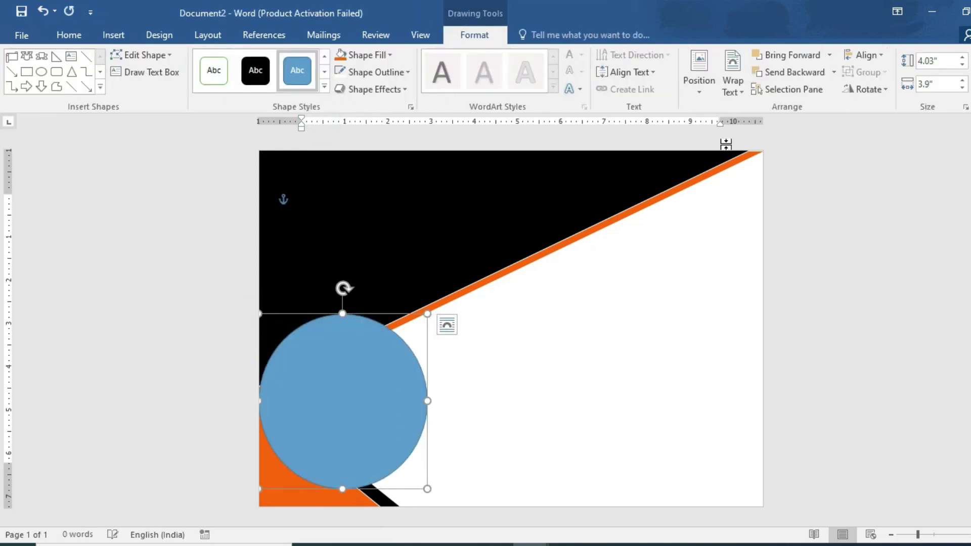
Size the circle to 4" high by 4" wide and shift it slightly up-left
{"action": "left_click", "coordinate": [935, 61]}
{"action": "type", "text": "4"}
{"action": "key", "text": "Return"}
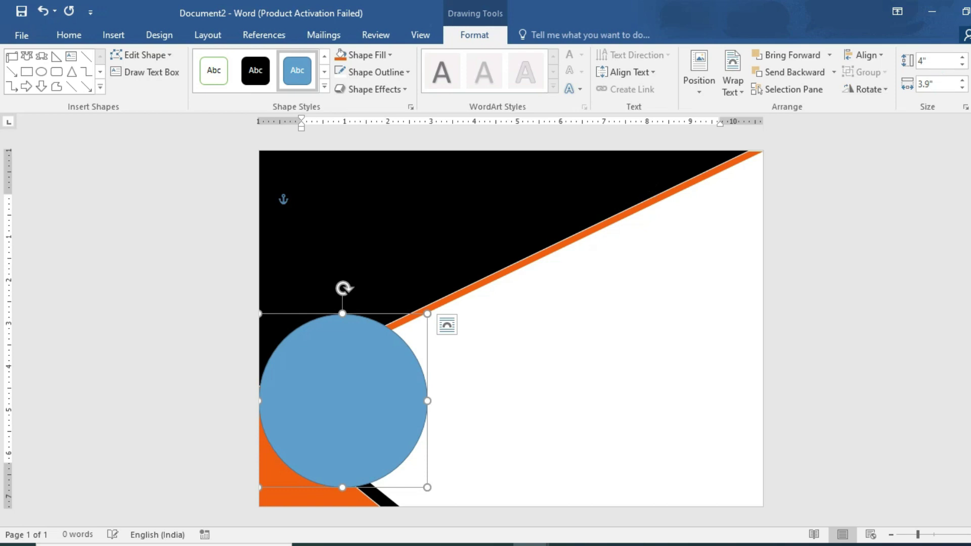
{"action": "left_click", "coordinate": [935, 84]}
{"action": "type", "text": "4"}
{"action": "key", "text": "Return"}
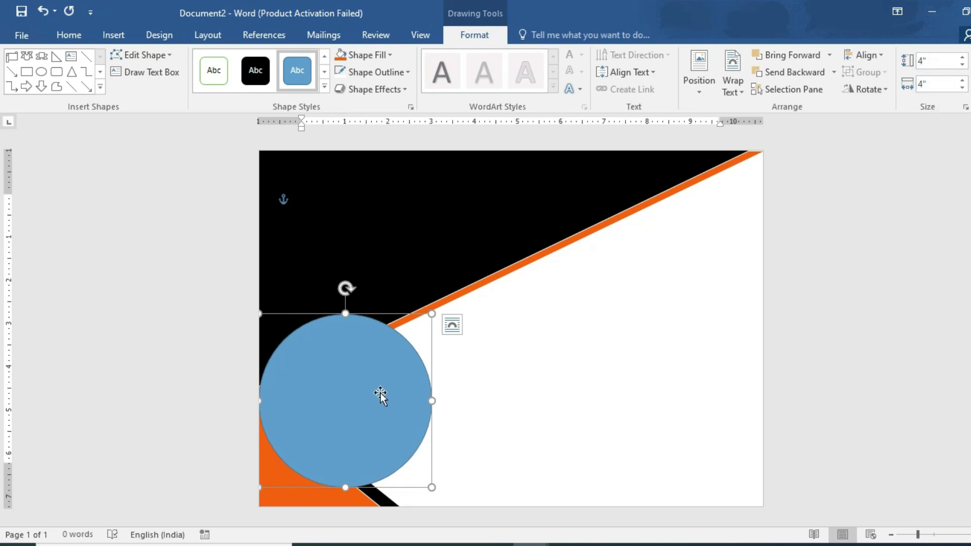
{"action": "left_click_drag", "start_coordinate": [380, 392], "coordinate": [378, 387]}
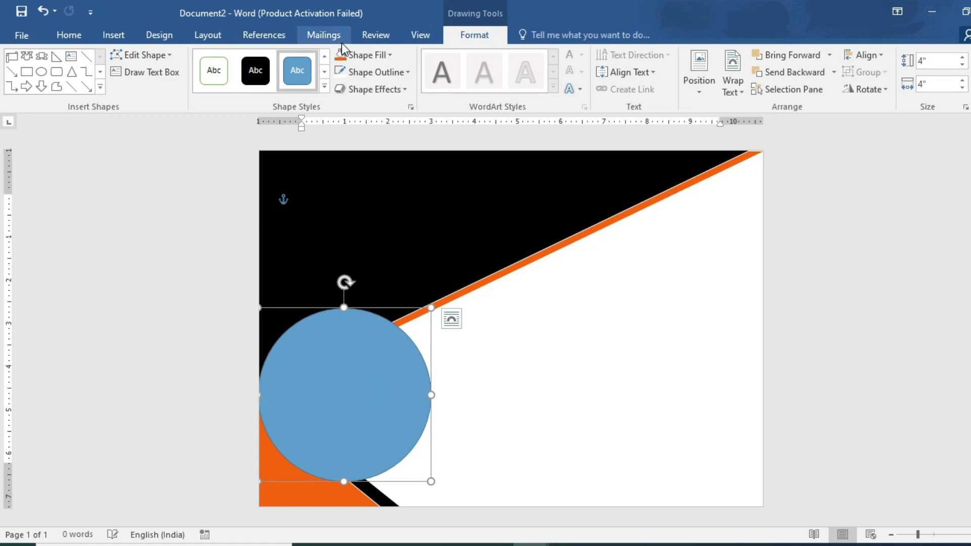
Make the circle's fill and outline white, then place a copy further right and down
{"action": "left_click", "coordinate": [366, 55]}
{"action": "left_click", "coordinate": [342, 85]}
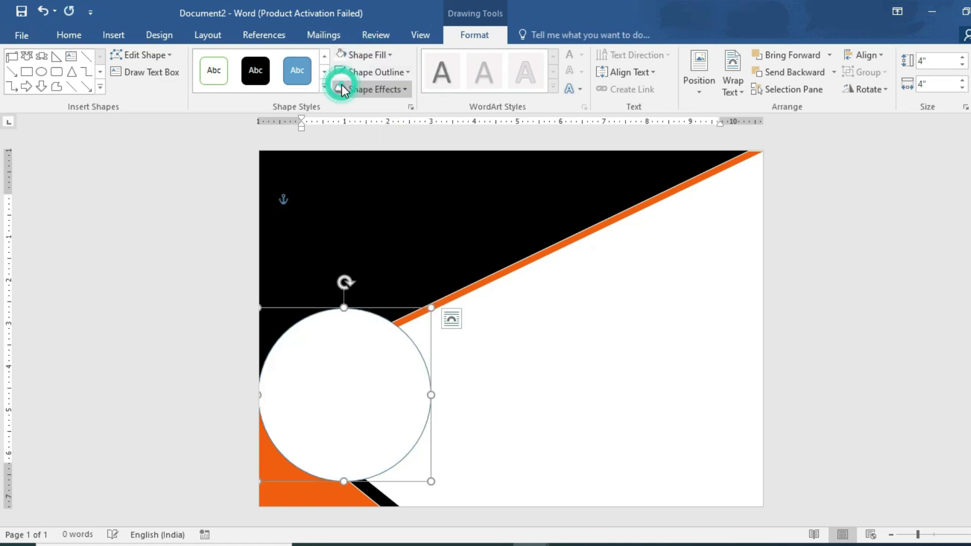
{"action": "left_click", "coordinate": [365, 73]}
{"action": "left_click", "coordinate": [339, 105]}
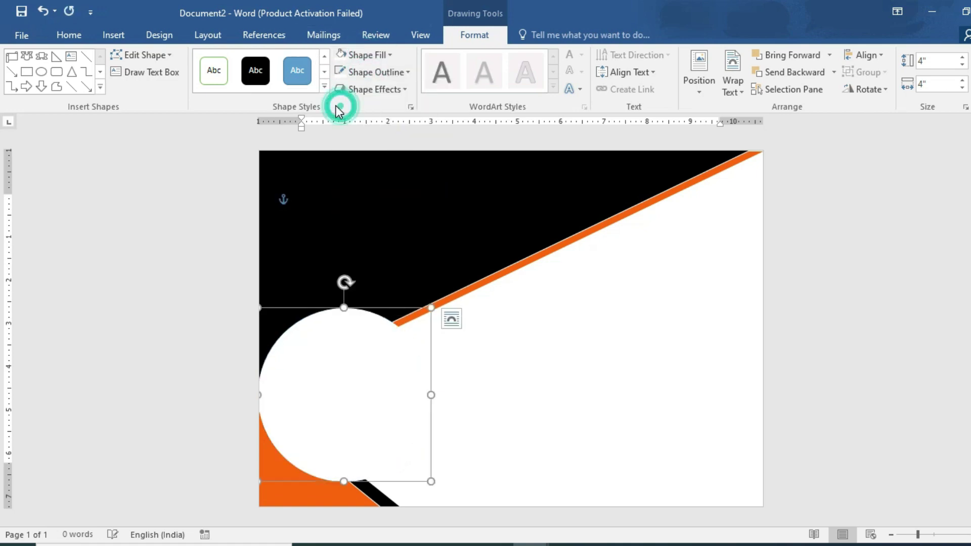
{"action": "key", "text": "Left"}
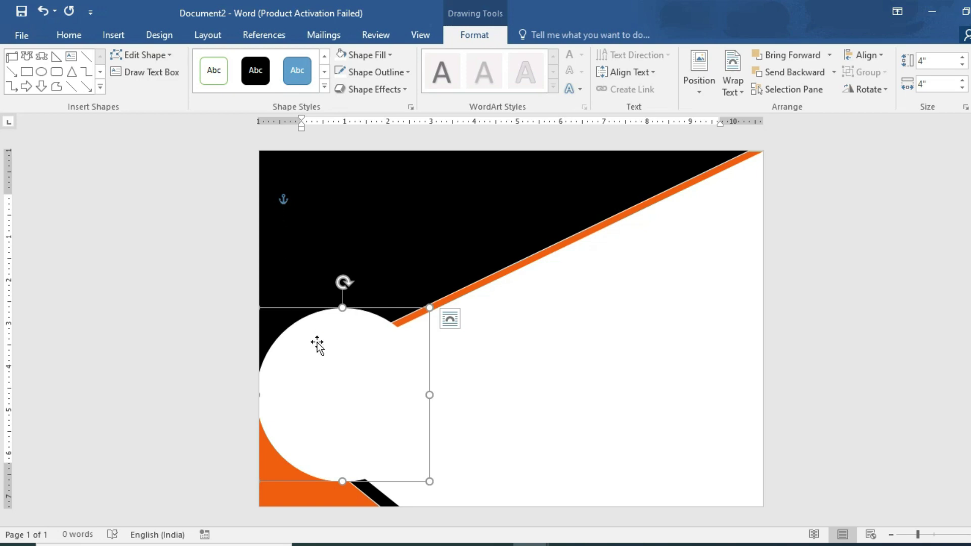
{"action": "left_click_drag", "start_coordinate": [320, 348], "coordinate": [340, 355]}
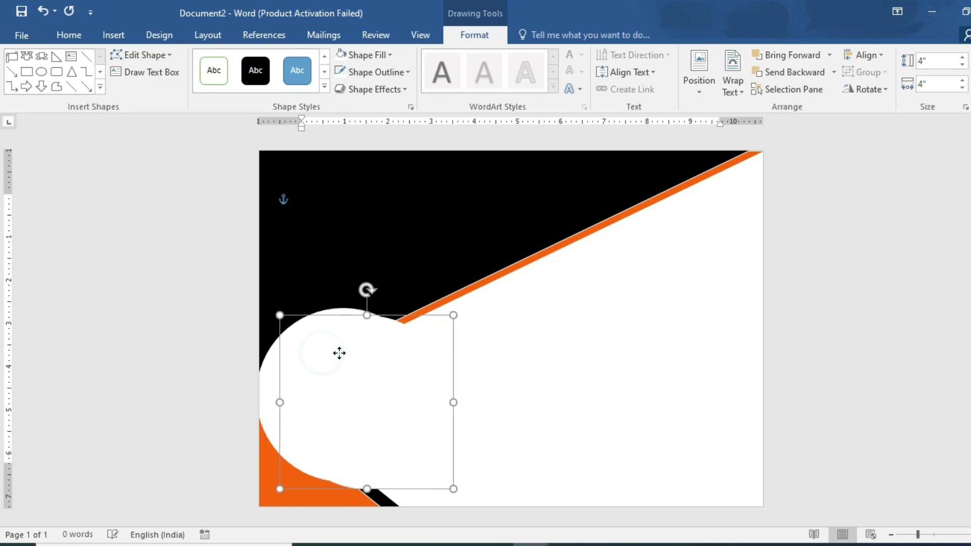
Fill the circle with the children-at-computers photo from a file
{"action": "left_click", "coordinate": [369, 59]}
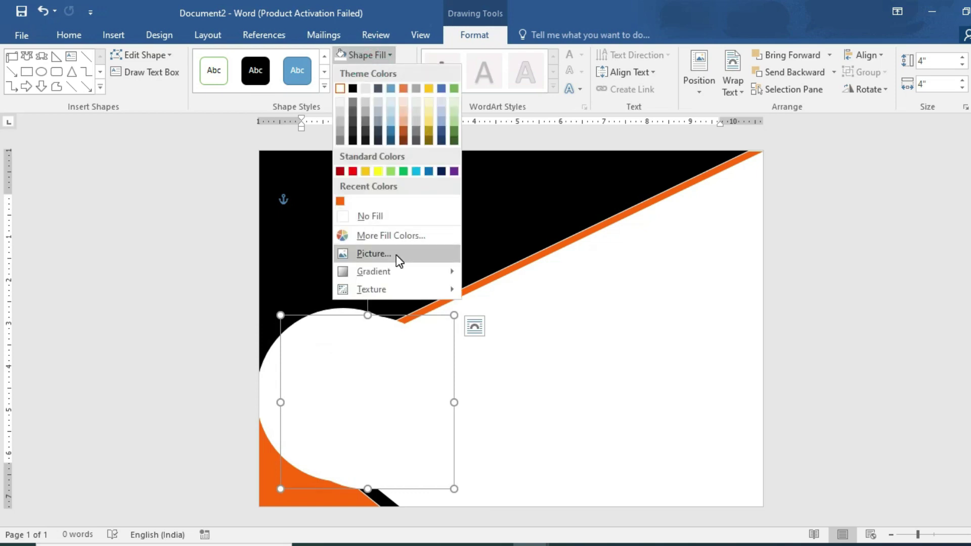
{"action": "left_click", "coordinate": [396, 254]}
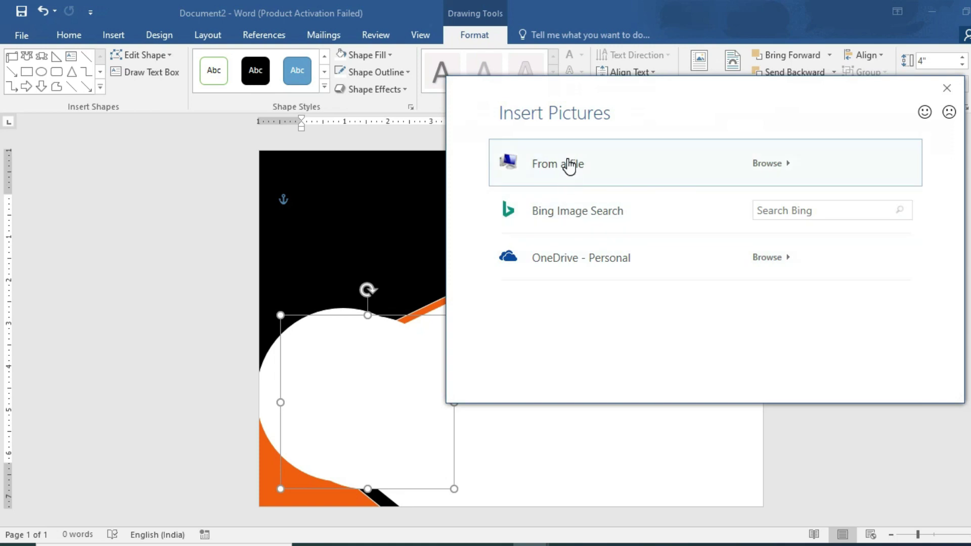
{"action": "left_click", "coordinate": [568, 165]}
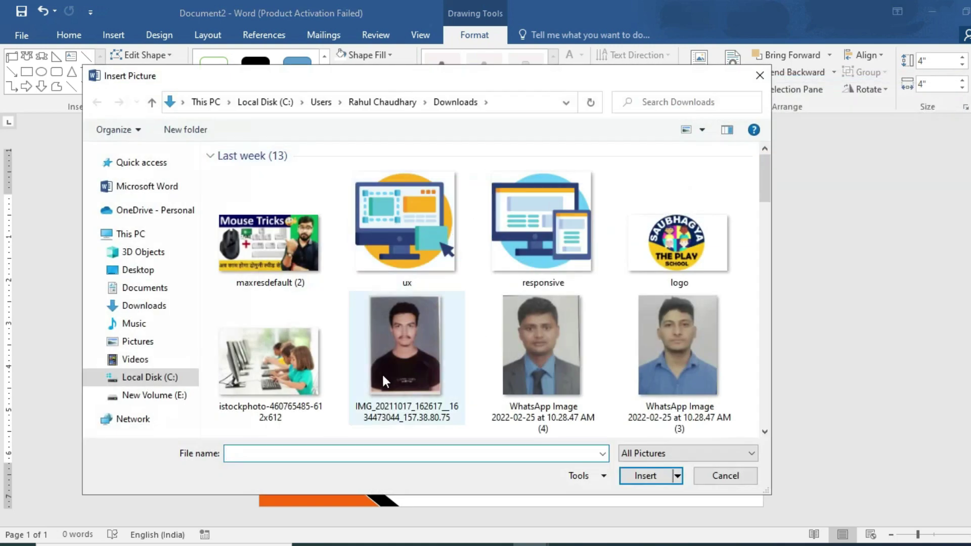
{"action": "left_click", "coordinate": [253, 373]}
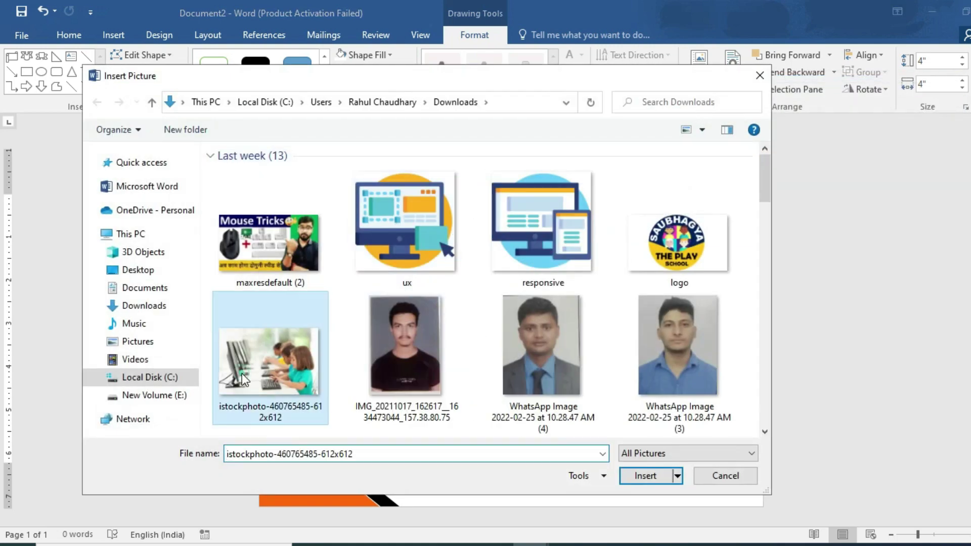
{"action": "left_click", "coordinate": [644, 476]}
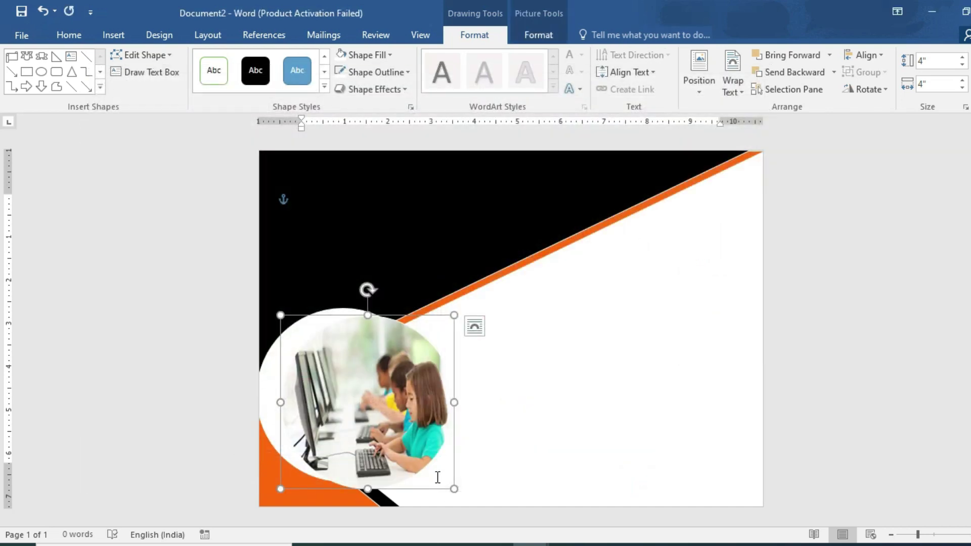
Resize the photo circle to 3.5" high by 3.69" wide and nudge it into place
{"action": "left_click", "coordinate": [927, 60]}
{"action": "type", "text": "3.5"}
{"action": "key", "text": "Return"}
{"action": "left_click", "coordinate": [927, 85]}
{"action": "type", "text": "3"}
{"action": "key", "text": "Return"}
{"action": "left_click_drag", "start_coordinate": [362, 393], "coordinate": [360, 402]}
{"action": "key", "text": "Left"}
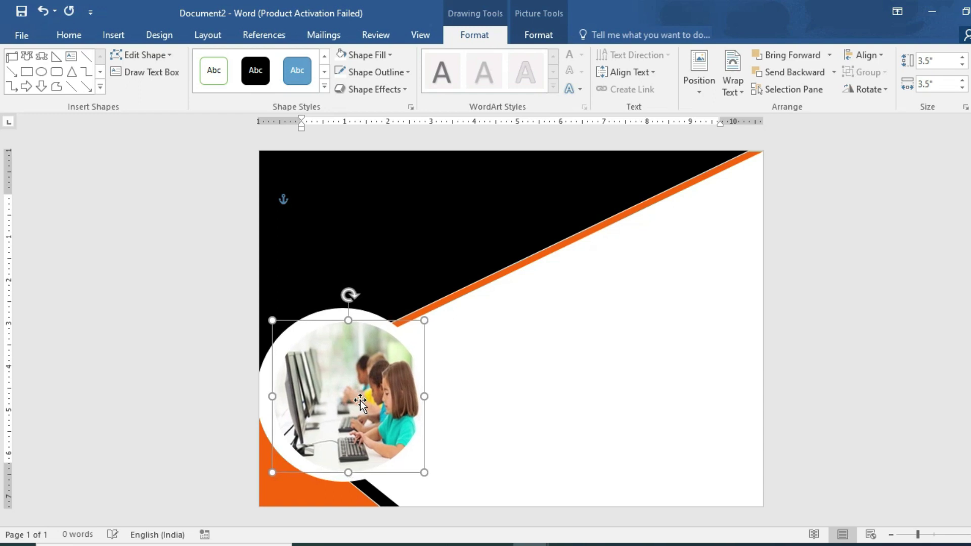
{"action": "key", "text": "Up"}
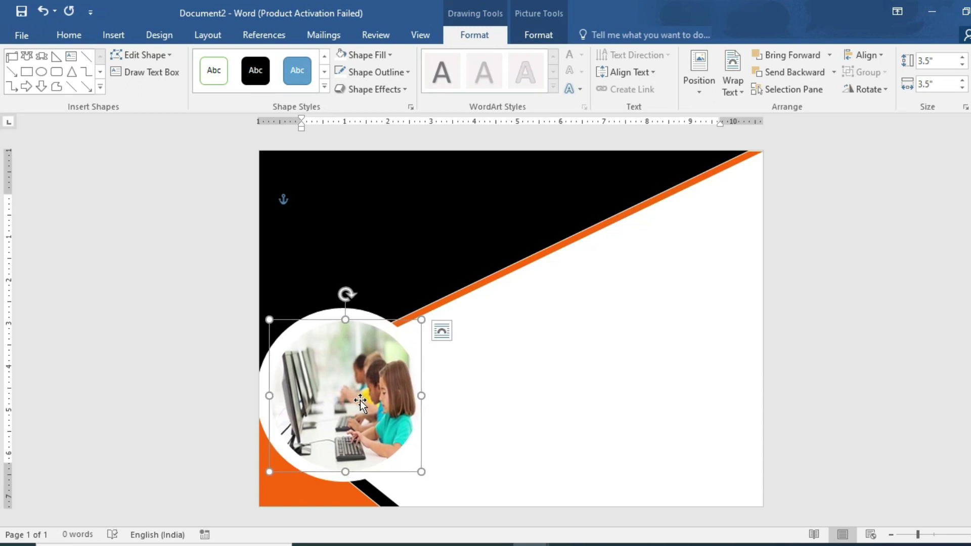
{"action": "left_click", "coordinate": [425, 396]}
{"action": "left_click_drag", "start_coordinate": [425, 395], "coordinate": [434, 396]}
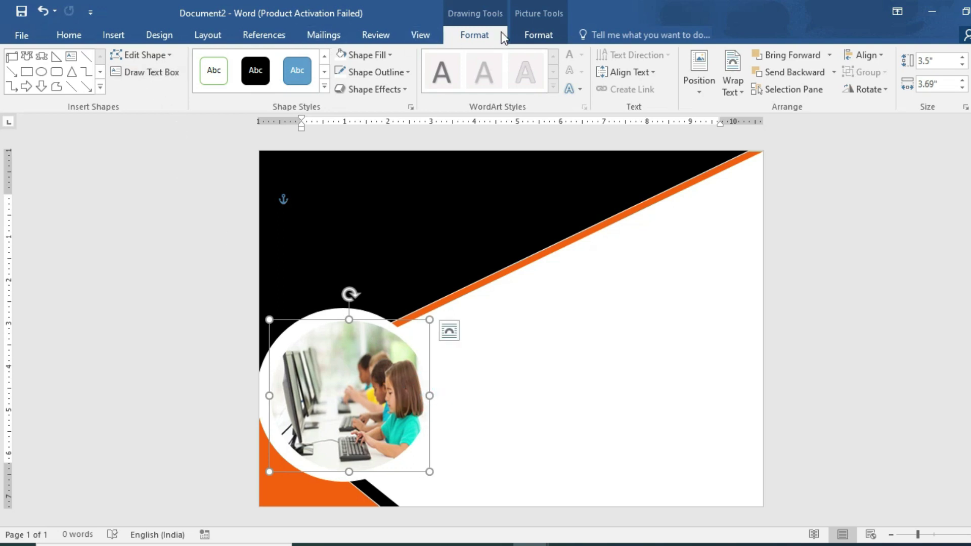
Apply a Brightness/Contrast preset from Corrections to the children photo
{"action": "left_click", "coordinate": [523, 34]}
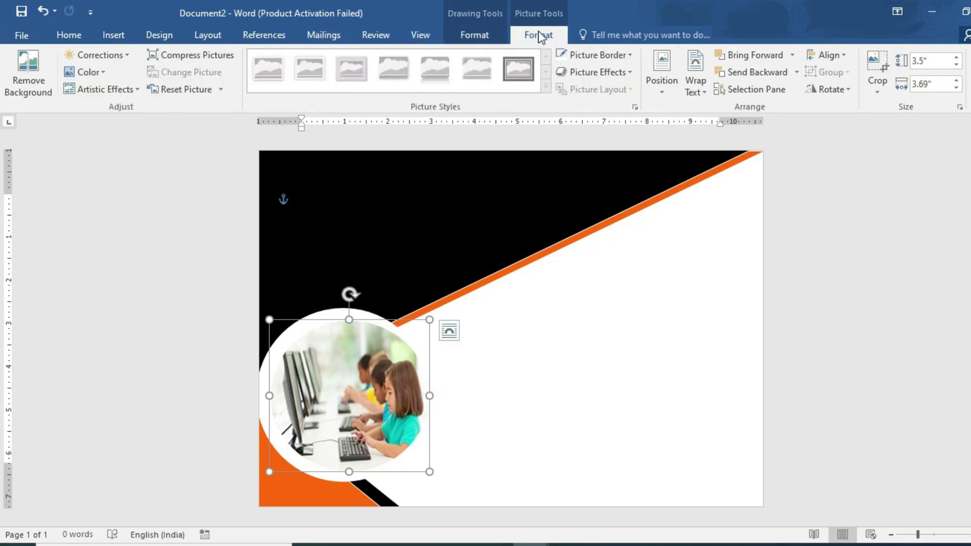
{"action": "left_click", "coordinate": [120, 55]}
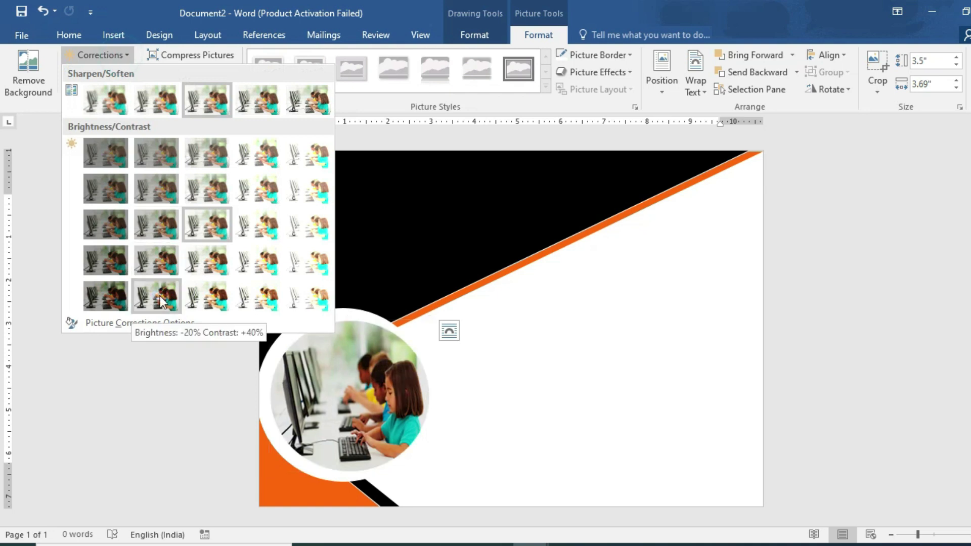
{"action": "left_click", "coordinate": [186, 256]}
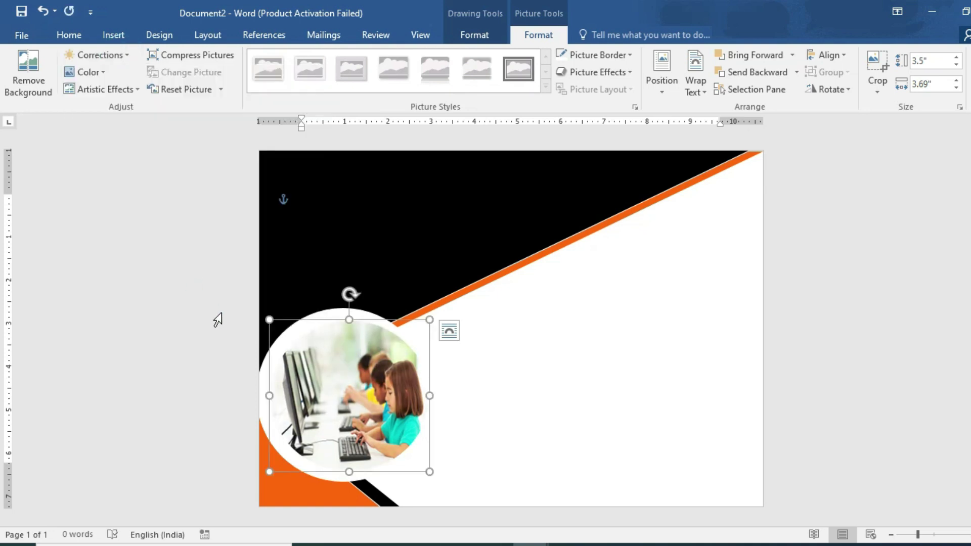
{"action": "left_click", "coordinate": [817, 305]}
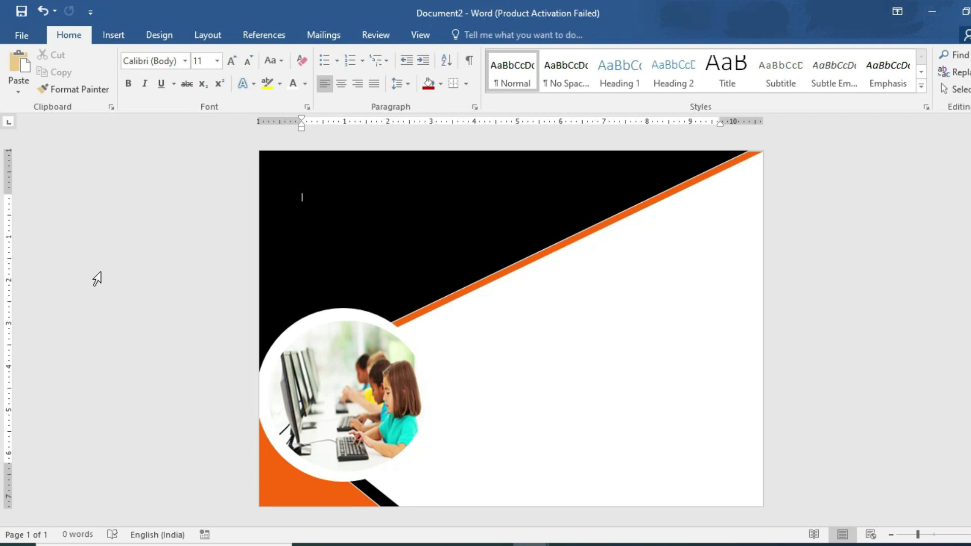
Insert a WordArt text box in the black area and replace its placeholder with '2022'
{"action": "left_click", "coordinate": [113, 37]}
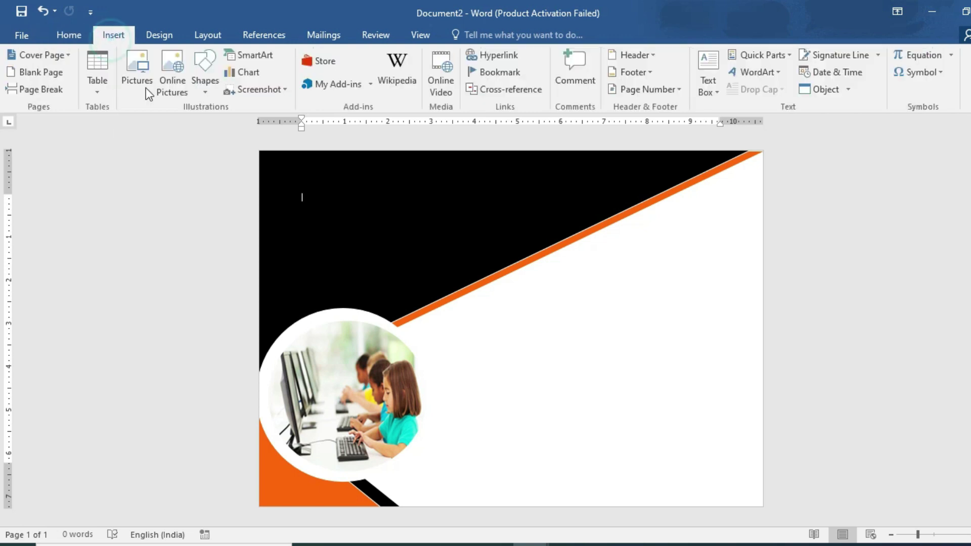
{"action": "left_click", "coordinate": [756, 71]}
{"action": "left_click", "coordinate": [756, 101]}
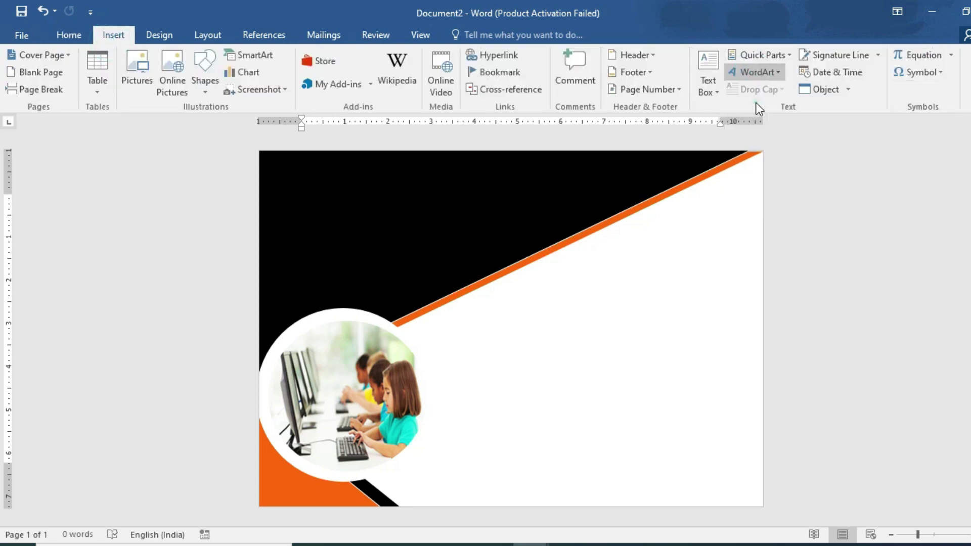
{"action": "key", "text": "Delete"}
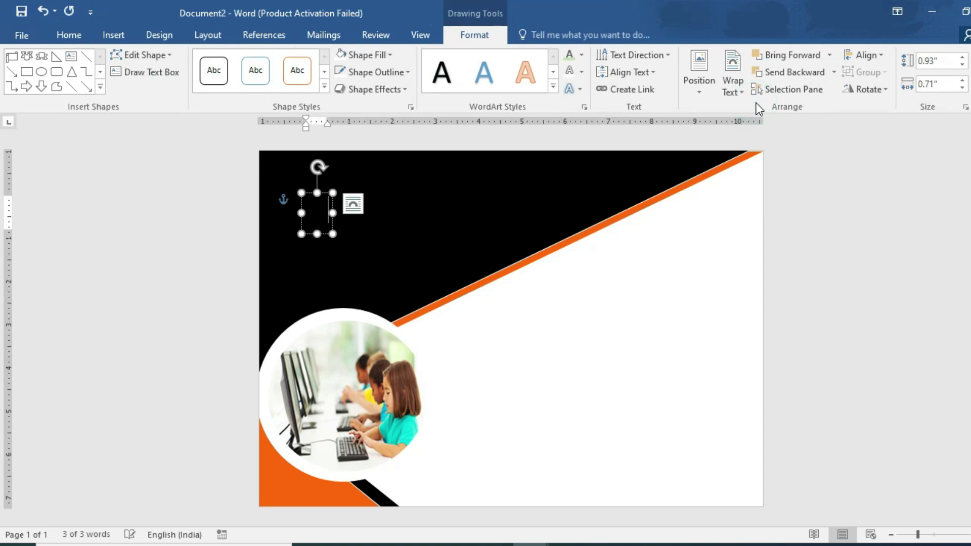
{"action": "type", "text": "CO"}
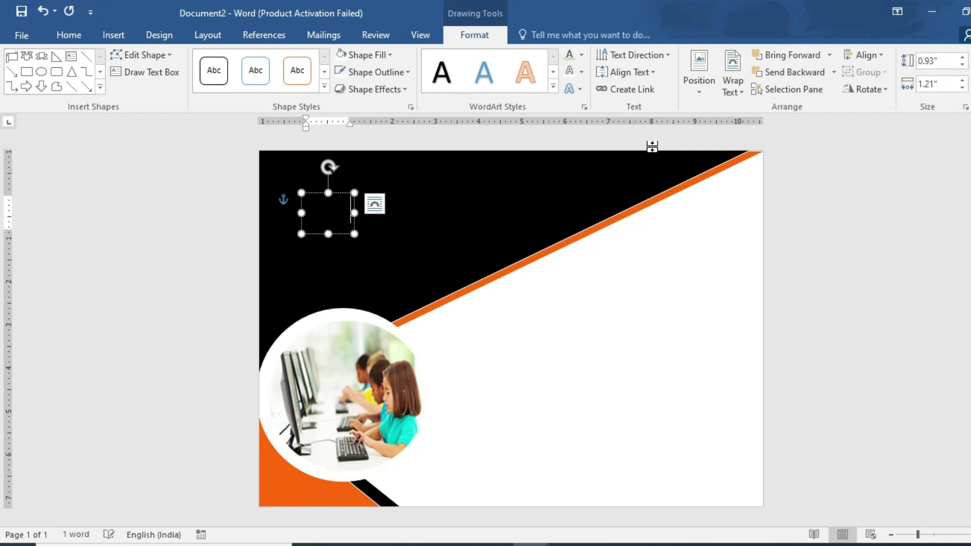
Make the 2022 text white and enlarge it to 110 pt
{"action": "key", "text": "ctrl+a"}
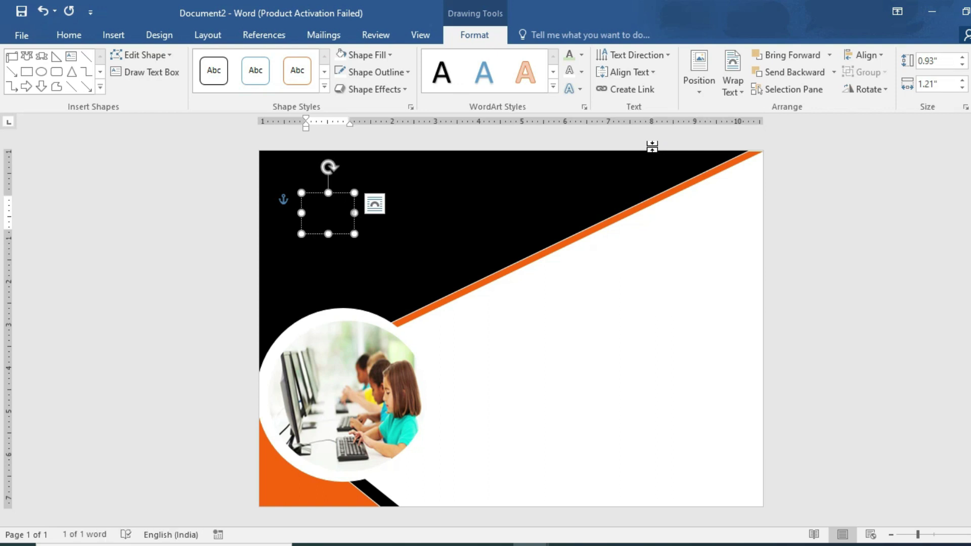
{"action": "left_click", "coordinate": [581, 55]}
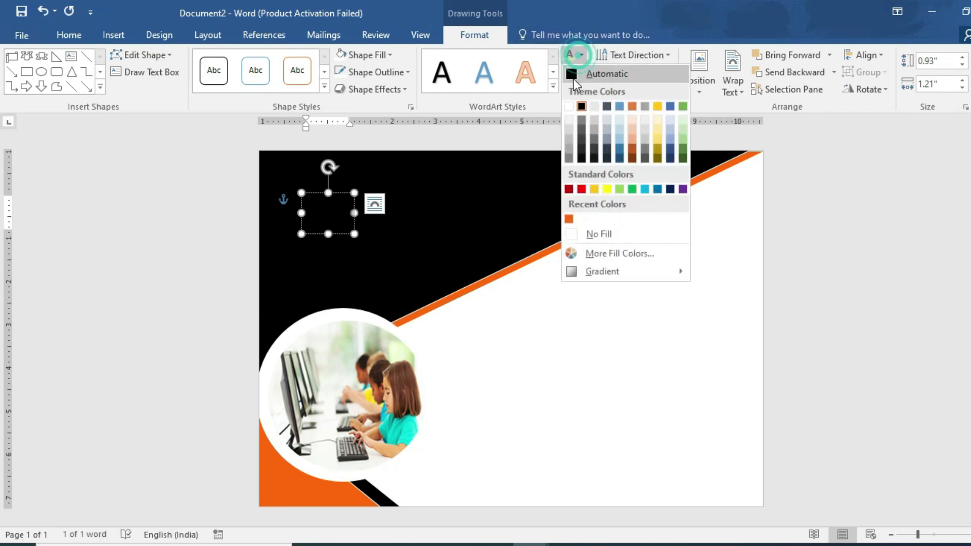
{"action": "left_click", "coordinate": [569, 106]}
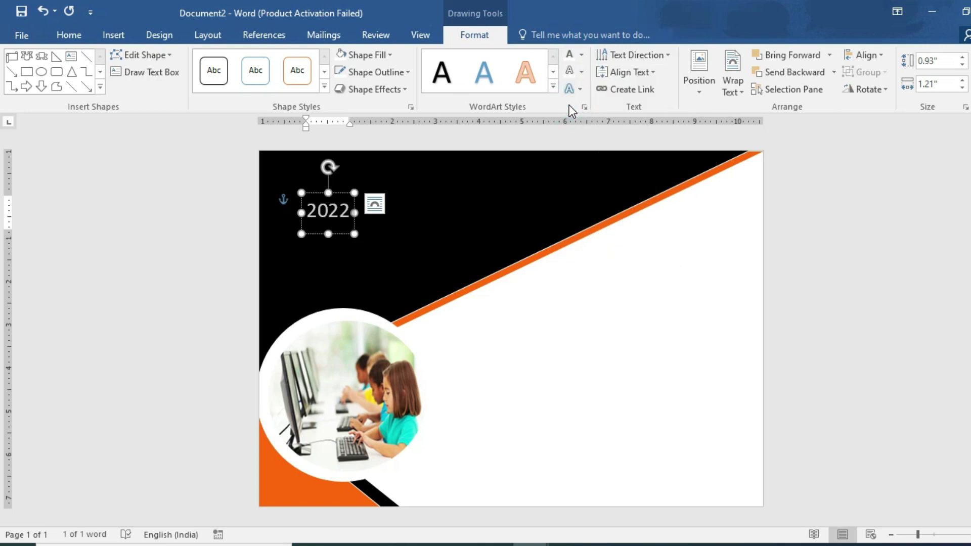
{"action": "key", "text": "ctrl+bracketright"}
{"action": "key", "text": "ctrl+bracketright"}
{"action": "key", "text": "ctrl+bracketright"}
{"action": "key", "text": "ctrl+bracketright"}
{"action": "key", "text": "ctrl+bracketright"}
{"action": "key", "text": "ctrl+bracketright"}
{"action": "key", "text": "ctrl+bracketright"}
{"action": "key", "text": "ctrl+bracketright"}
{"action": "key", "text": "ctrl+bracketright"}
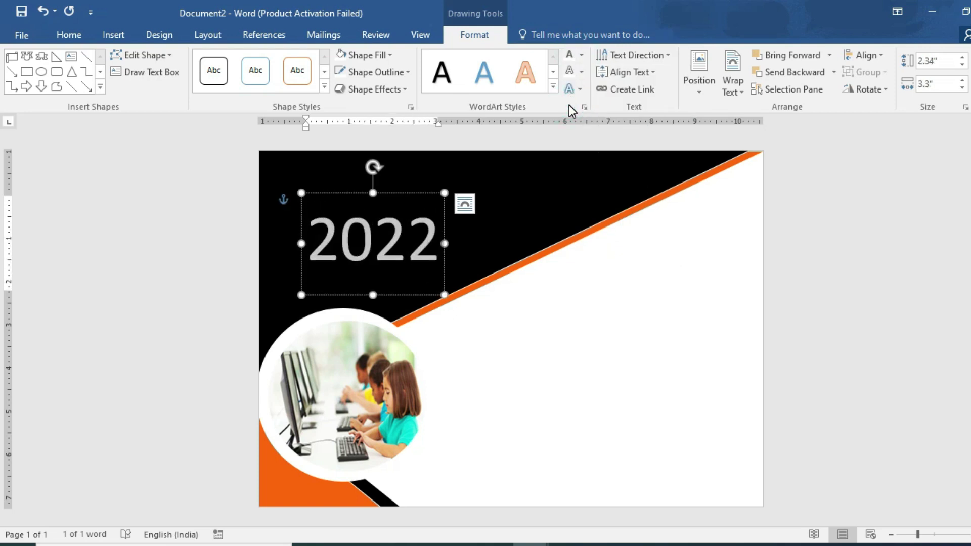
{"action": "left_click", "coordinate": [68, 34]}
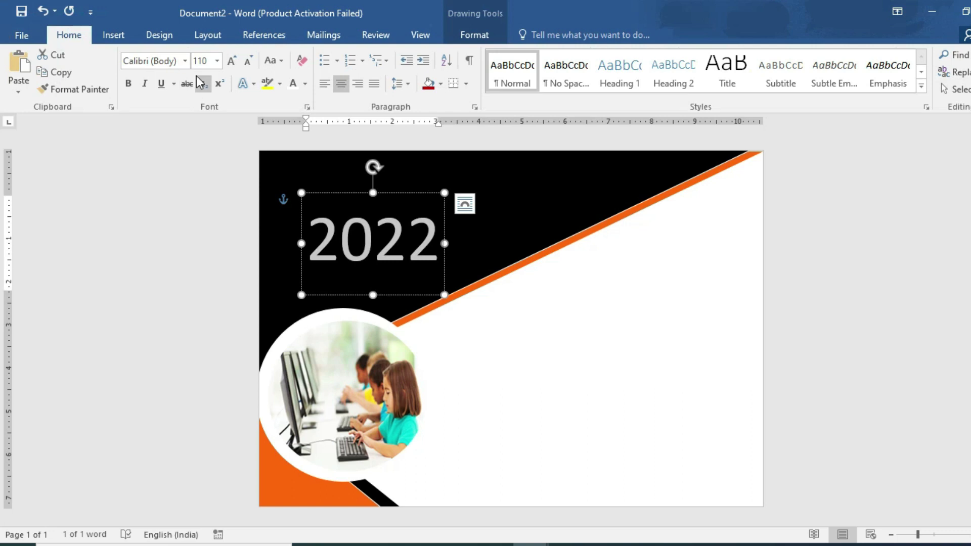
Set 2022 in bold Futura Bk BT and move it toward the top-left
{"action": "left_click", "coordinate": [188, 60]}
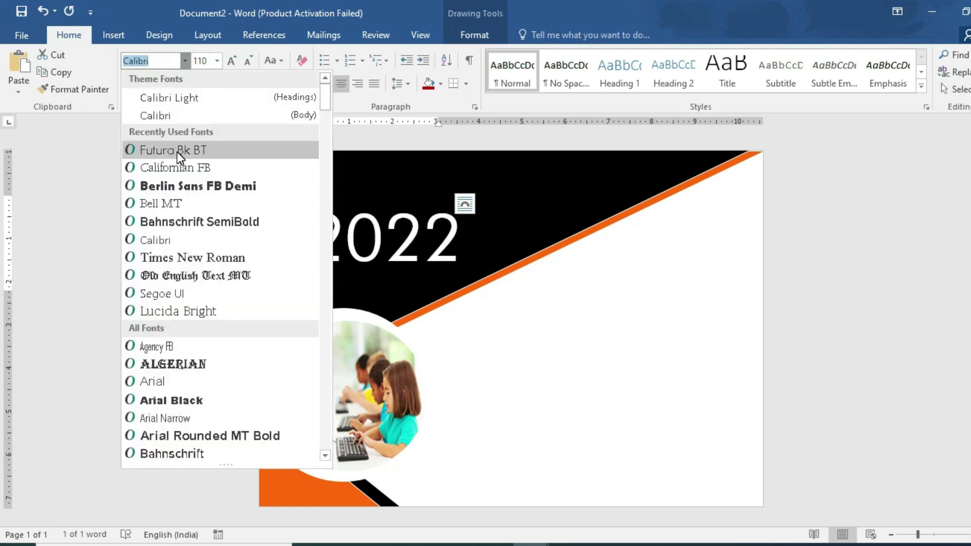
{"action": "left_click", "coordinate": [177, 151]}
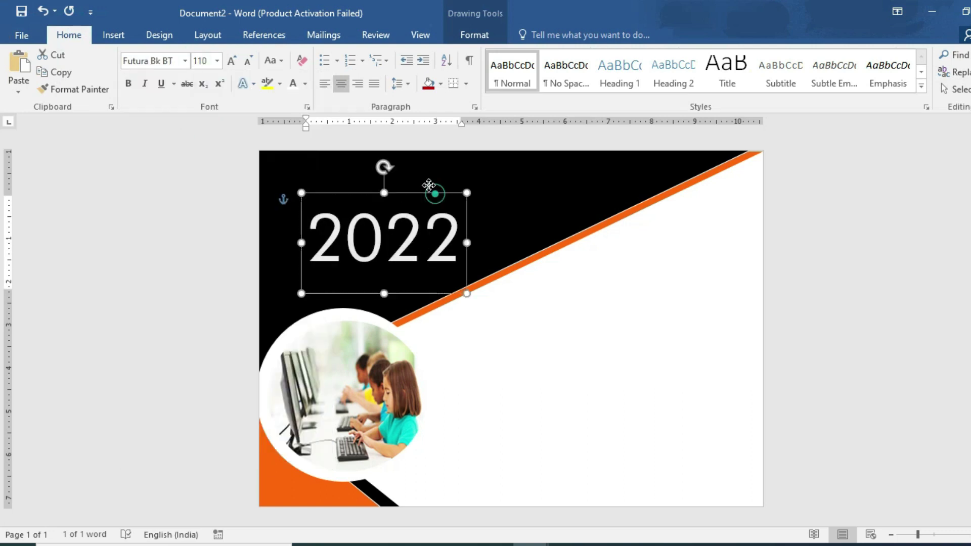
{"action": "left_click_drag", "start_coordinate": [436, 191], "coordinate": [409, 162]}
{"action": "left_click", "coordinate": [129, 83]}
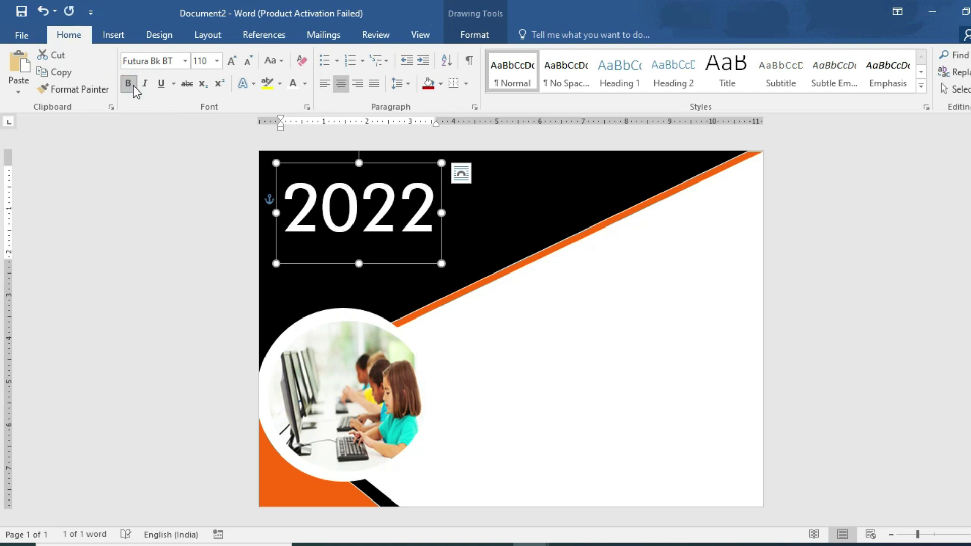
Colour 2022 light grey-blue, tuck it into the top-left corner, and enlarge it to 130 pt
{"action": "left_click", "coordinate": [303, 86]}
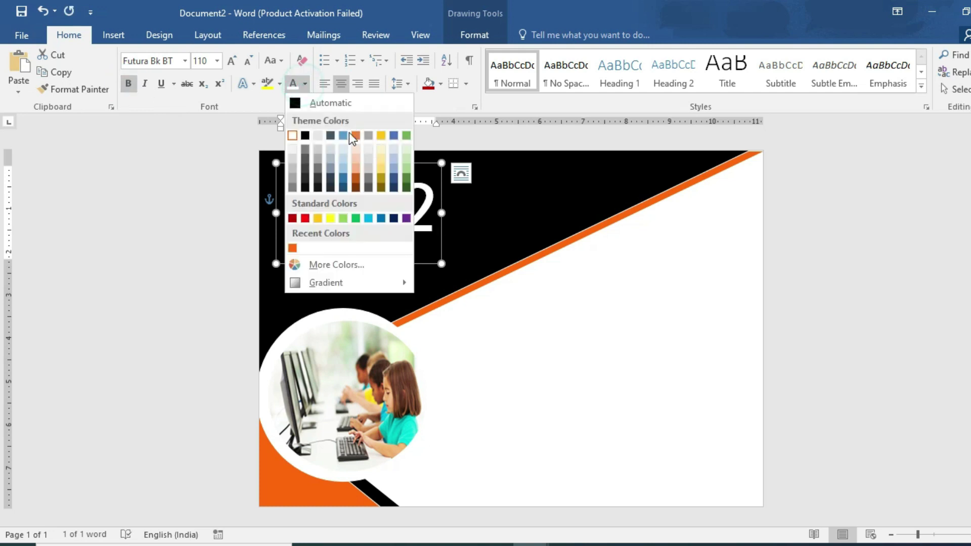
{"action": "left_click", "coordinate": [394, 149]}
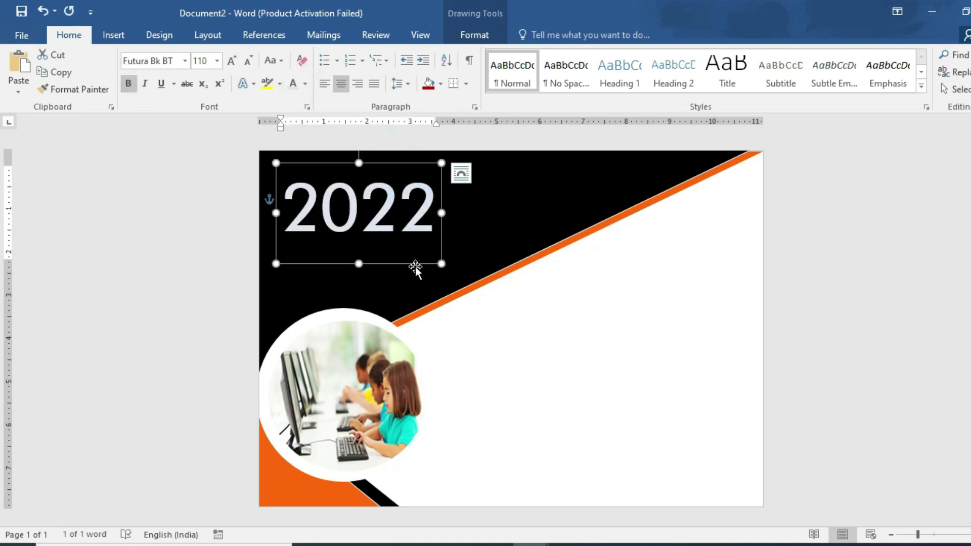
{"action": "left_click_drag", "start_coordinate": [412, 264], "coordinate": [400, 246]}
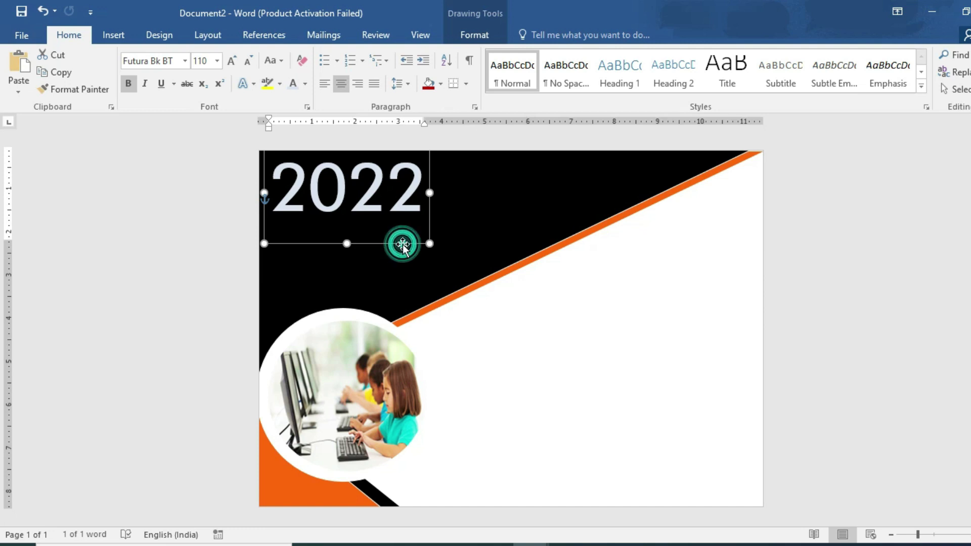
{"action": "left_click_drag", "start_coordinate": [402, 247], "coordinate": [403, 252]}
{"action": "key", "text": "ctrl+shift+period"}
{"action": "key", "text": "ctrl+shift+period"}
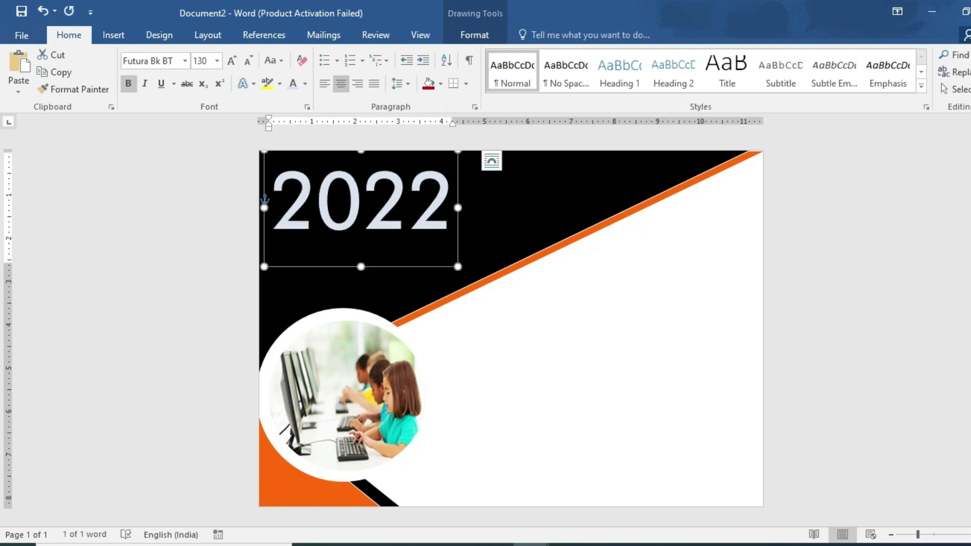
{"action": "key", "text": "ctrl+shift+period"}
{"action": "key", "text": "ctrl+shift+period"}
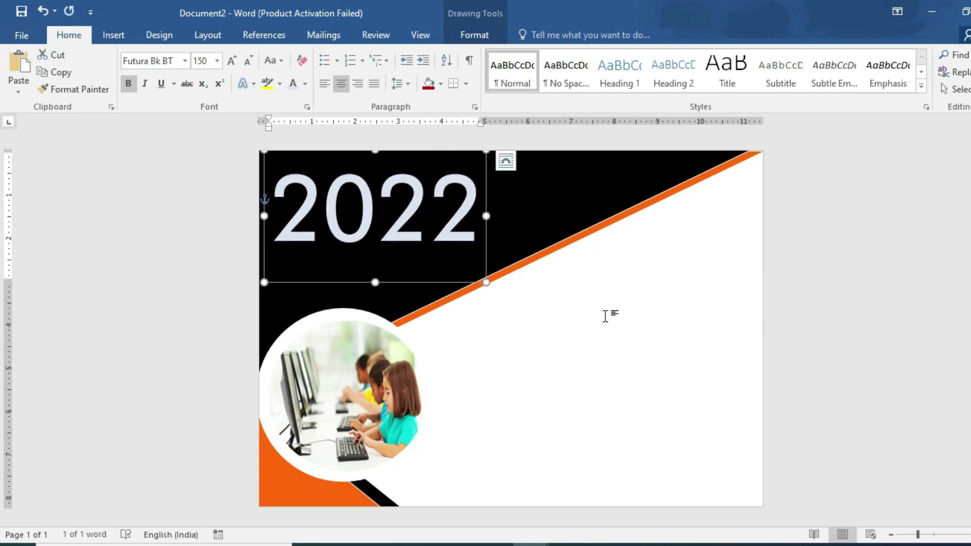
Raise and enlarge the white photo circle on the page's left edge
{"action": "left_click", "coordinate": [505, 160]}
{"action": "left_click", "coordinate": [815, 328]}
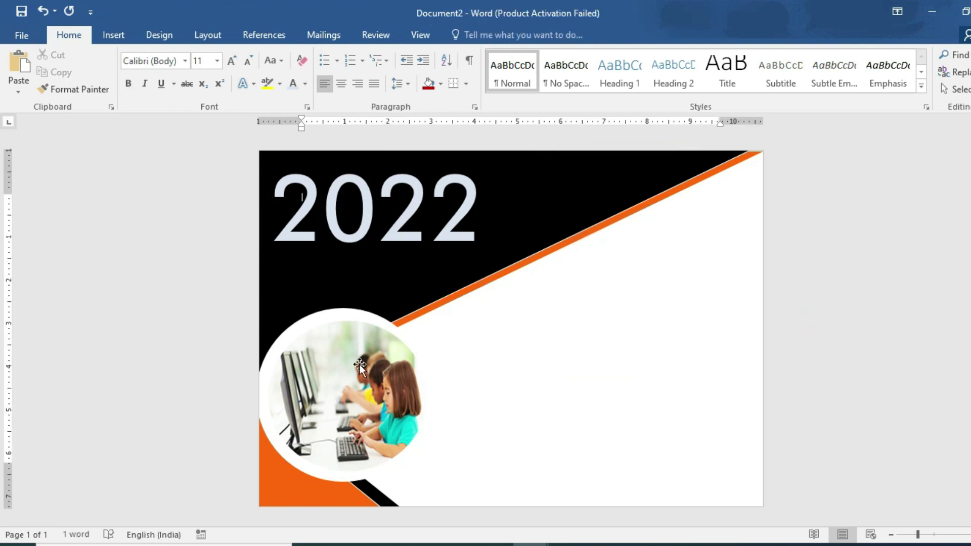
{"action": "left_click_drag", "start_coordinate": [322, 311], "coordinate": [320, 275]}
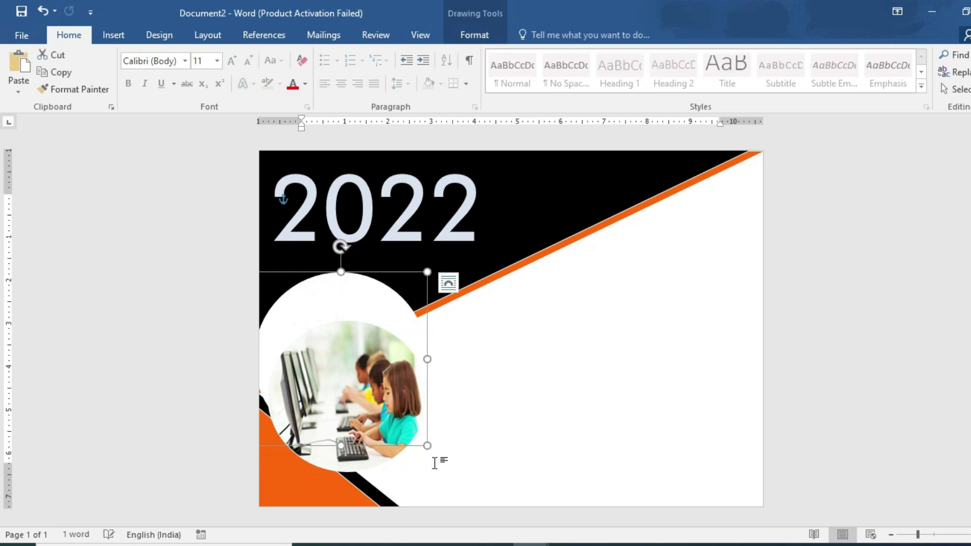
{"action": "left_click_drag", "start_coordinate": [427, 443], "coordinate": [445, 478]}
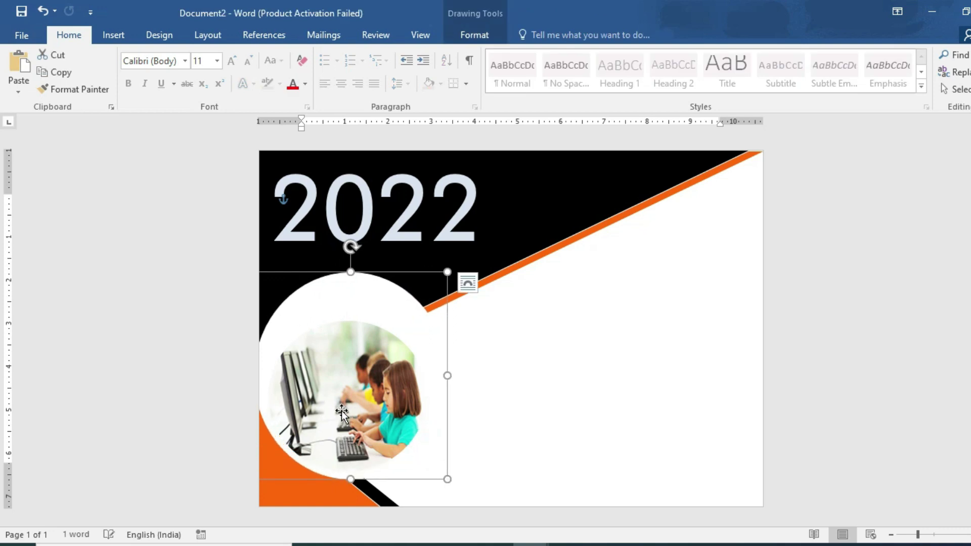
{"action": "left_click", "coordinate": [344, 385]}
{"action": "left_click_drag", "start_coordinate": [344, 386], "coordinate": [349, 386]}
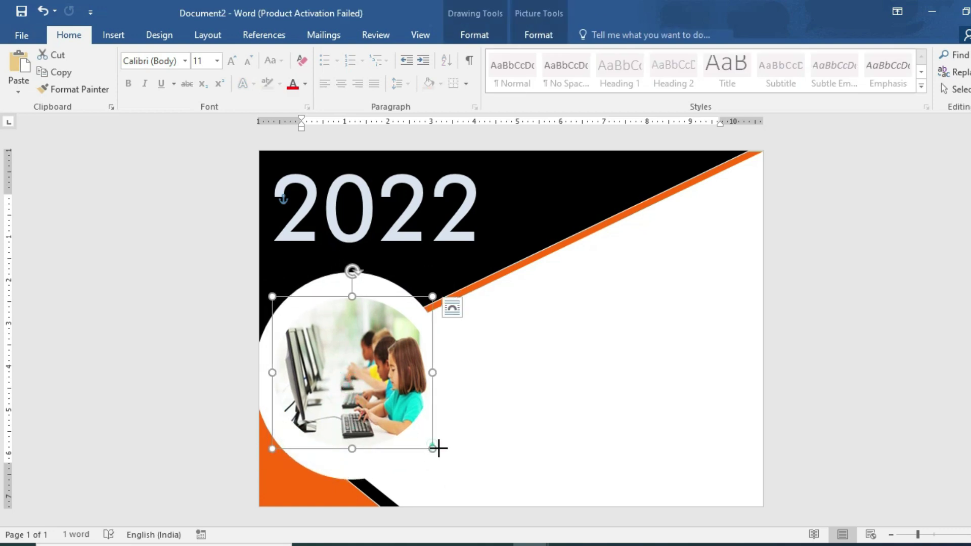
Move the circle further up and left, then shift the children photo up inside it
{"action": "key", "text": "ctrl+z"}
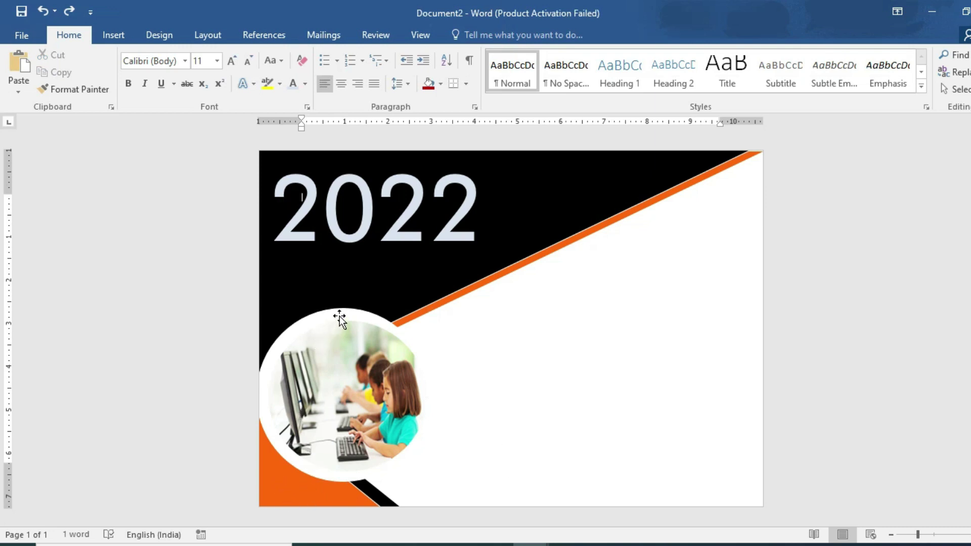
{"action": "left_click_drag", "start_coordinate": [339, 317], "coordinate": [316, 273]}
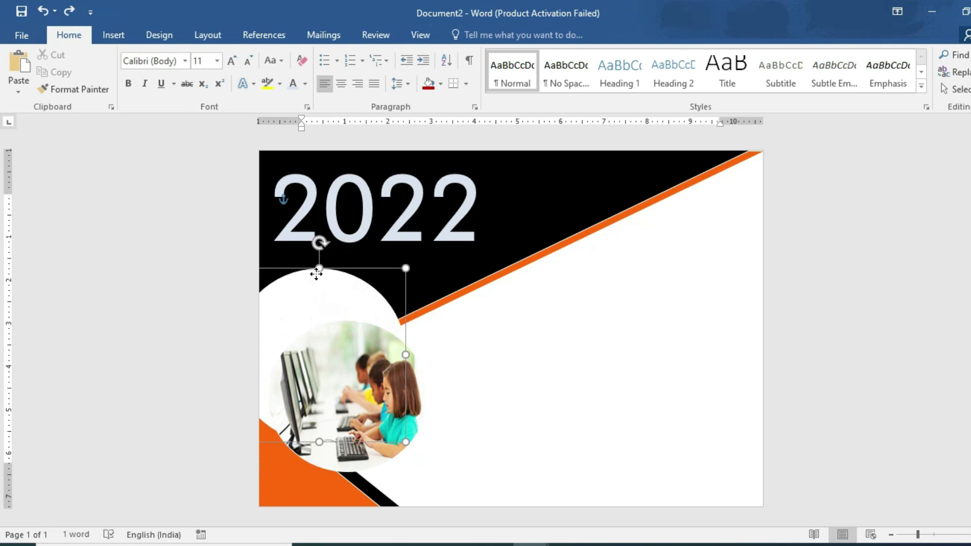
{"action": "left_click_drag", "start_coordinate": [347, 379], "coordinate": [327, 340]}
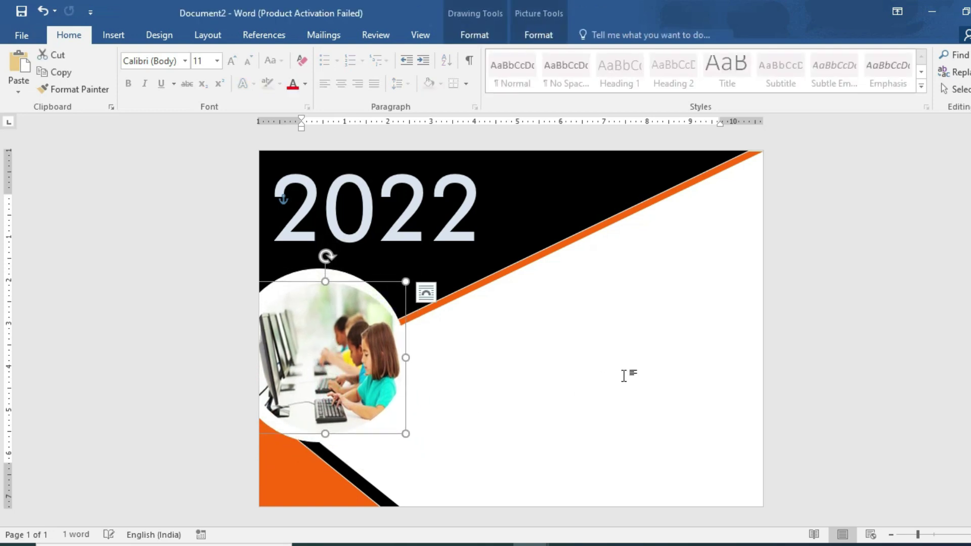
{"action": "left_click", "coordinate": [849, 312]}
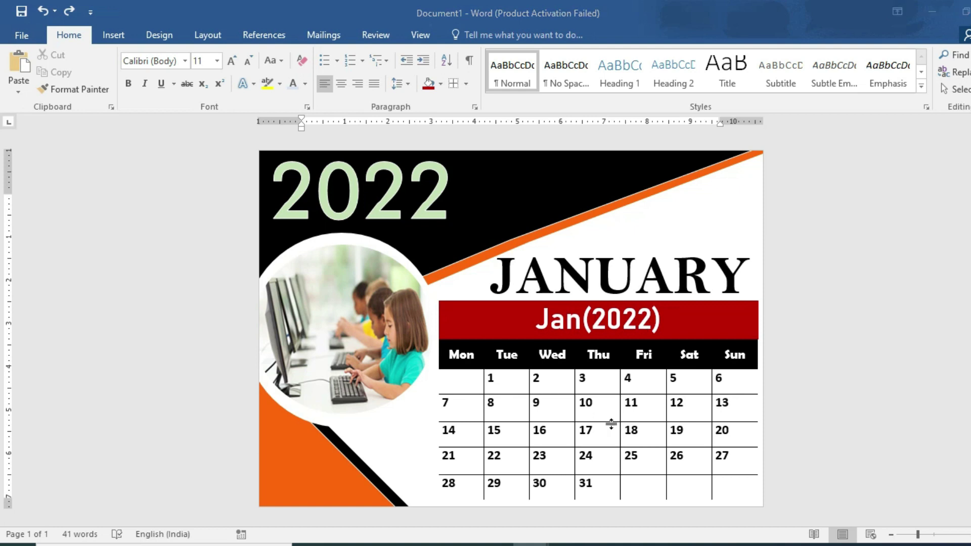
Duplicate the 2022 text box and change the copy's text to 'January'
{"action": "left_click", "coordinate": [431, 206]}
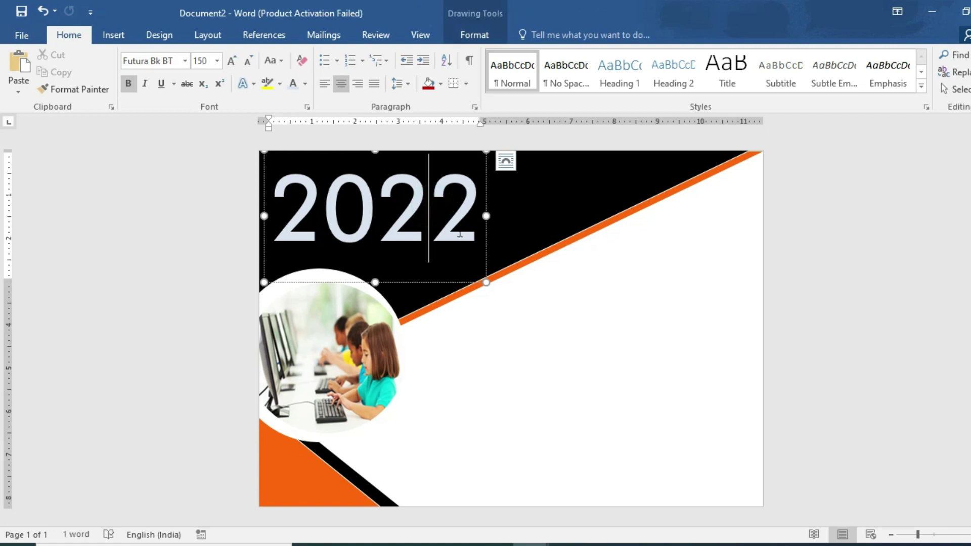
{"action": "left_click", "coordinate": [485, 243]}
{"action": "key", "text": "ctrl+c"}
{"action": "key", "text": "ctrl+v"}
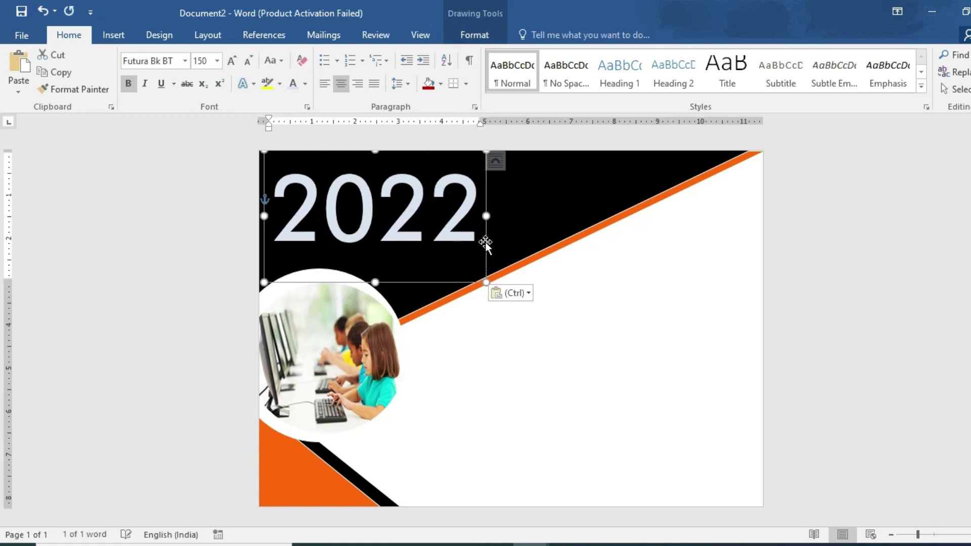
{"action": "mouse_move", "coordinate": [484, 243]}
{"action": "left_mouse_down"}
{"action": "mouse_move", "coordinate": [711, 366]}
{"action": "mouse_move", "coordinate": [731, 343]}
{"action": "left_mouse_up"}
{"action": "left_click", "coordinate": [669, 335]}
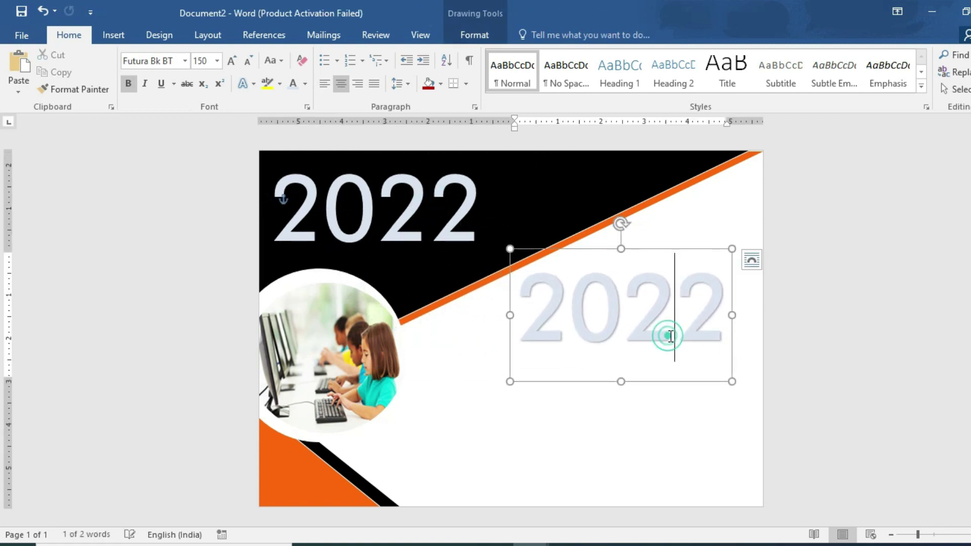
{"action": "key", "text": "ctrl+a"}
{"action": "type", "text": "Jan"}
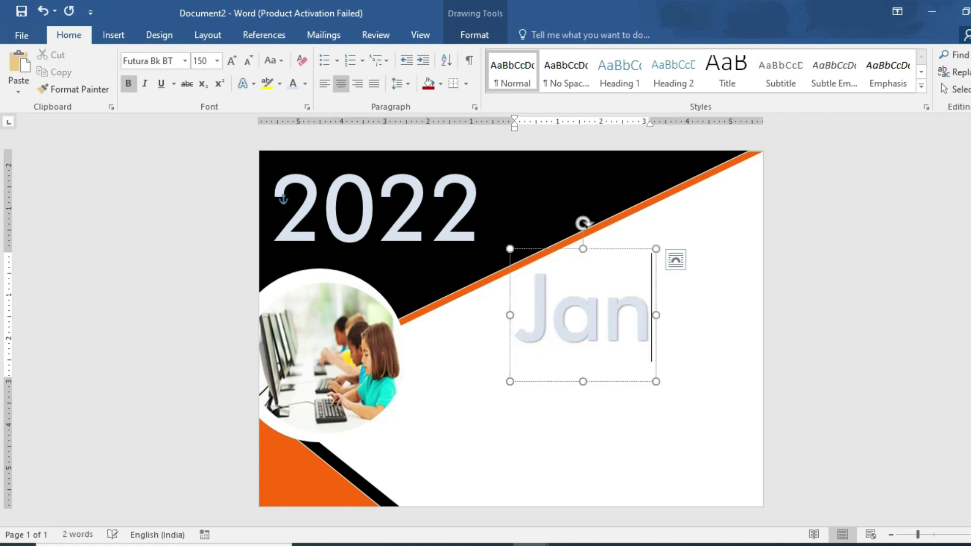
{"action": "type", "text": "uary"}
Set January in Bell MT and shrink it to 90 pt so the whole word shows
{"action": "double_click", "coordinate": [669, 340]}
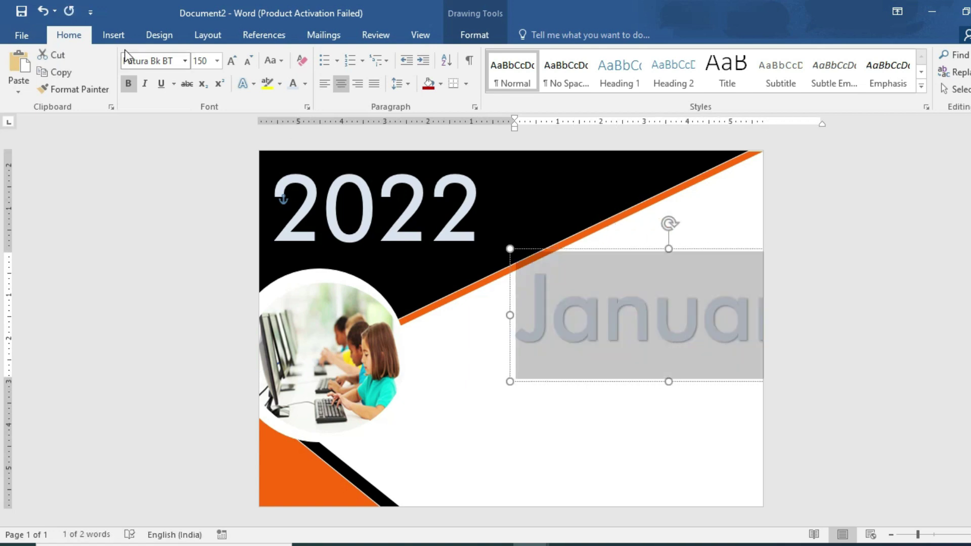
{"action": "left_click", "coordinate": [185, 61]}
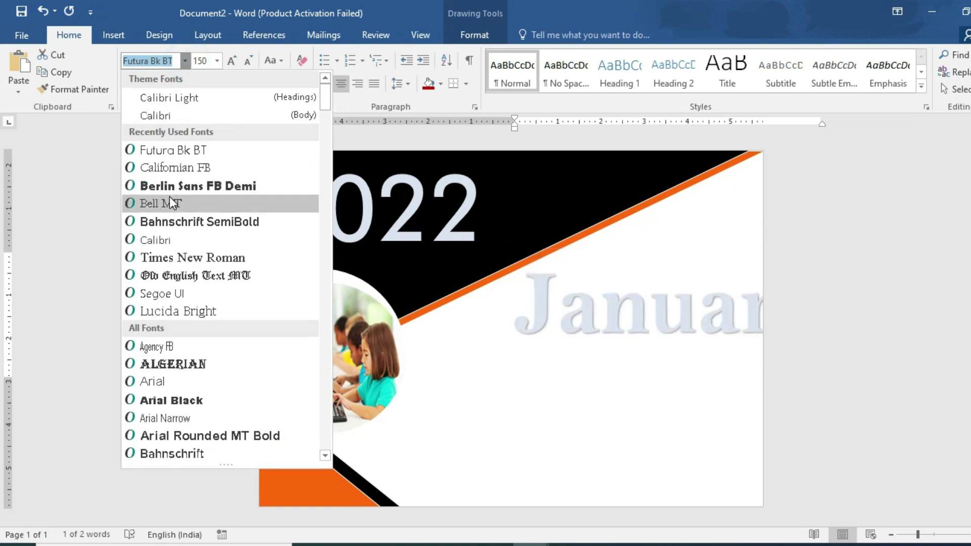
{"action": "left_click", "coordinate": [172, 202]}
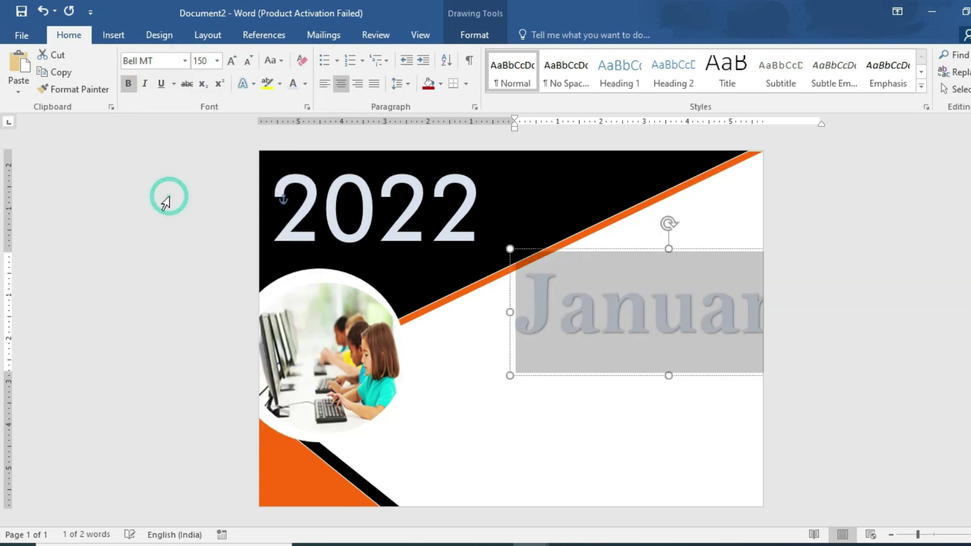
{"action": "left_click", "coordinate": [598, 375]}
{"action": "left_click_drag", "start_coordinate": [568, 373], "coordinate": [530, 373]}
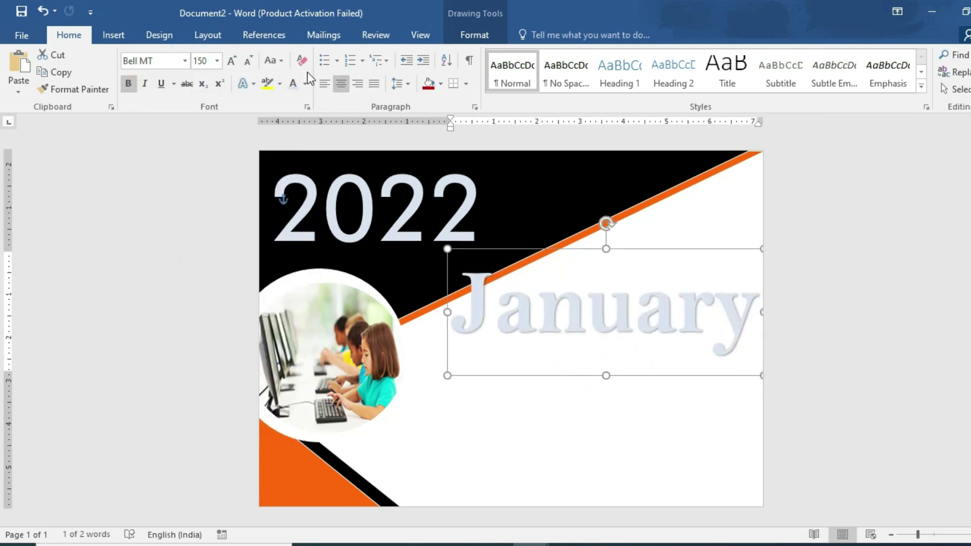
{"action": "left_click", "coordinate": [249, 61]}
{"action": "left_click", "coordinate": [249, 61]}
{"action": "left_click", "coordinate": [248, 61]}
{"action": "left_click", "coordinate": [249, 61]}
{"action": "left_click", "coordinate": [249, 61]}
{"action": "left_click", "coordinate": [249, 60]}
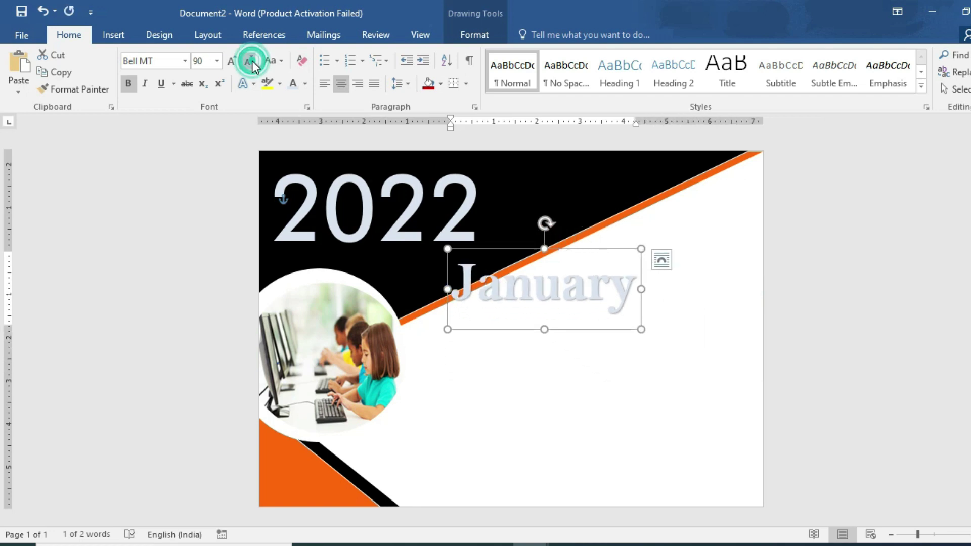
Move January to the upper right below the stripe and colour it black
{"action": "left_click_drag", "start_coordinate": [588, 255], "coordinate": [703, 230]}
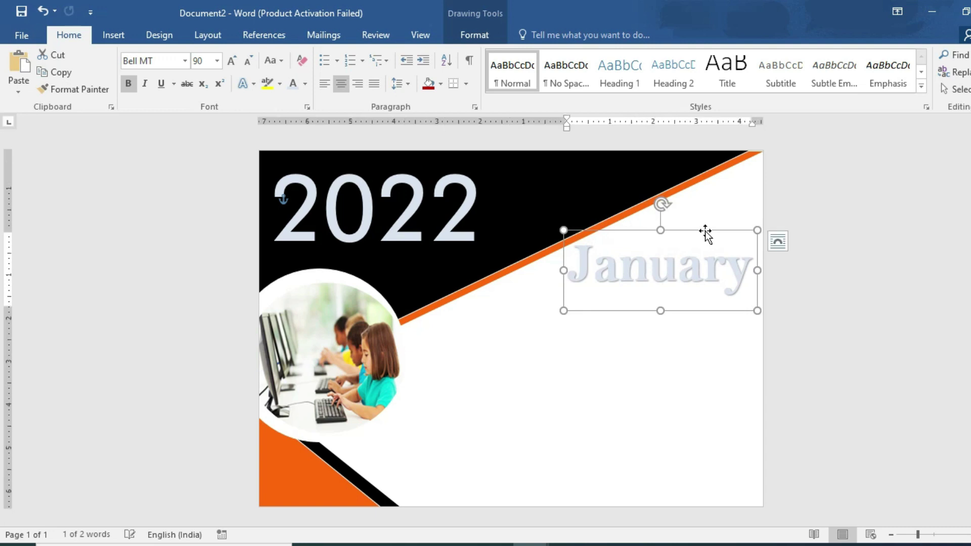
{"action": "left_click", "coordinate": [305, 84]}
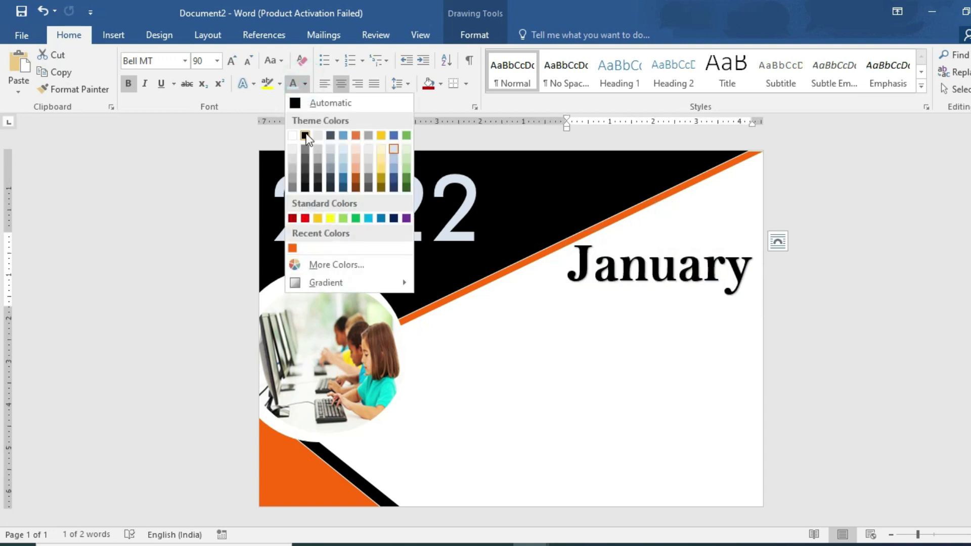
{"action": "left_click", "coordinate": [306, 134]}
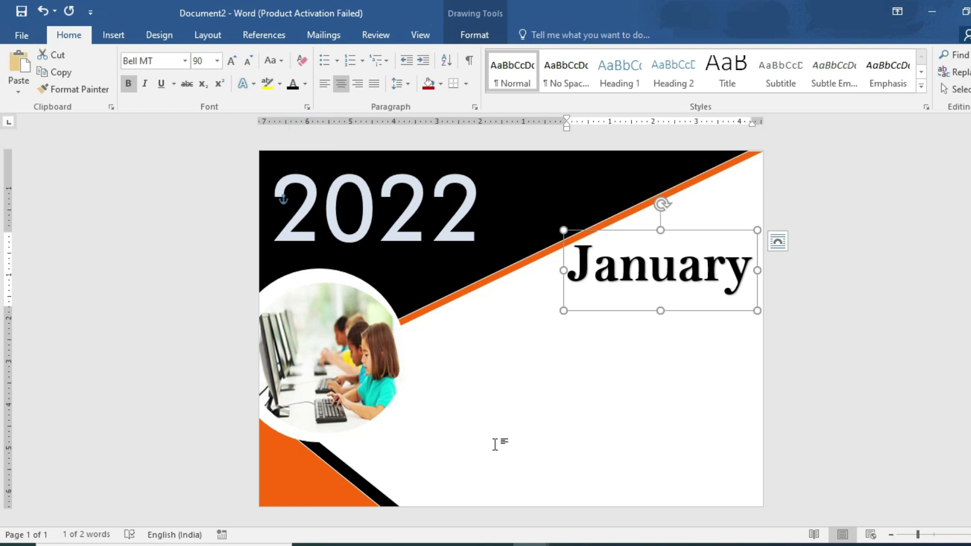
{"action": "left_click", "coordinate": [857, 385]}
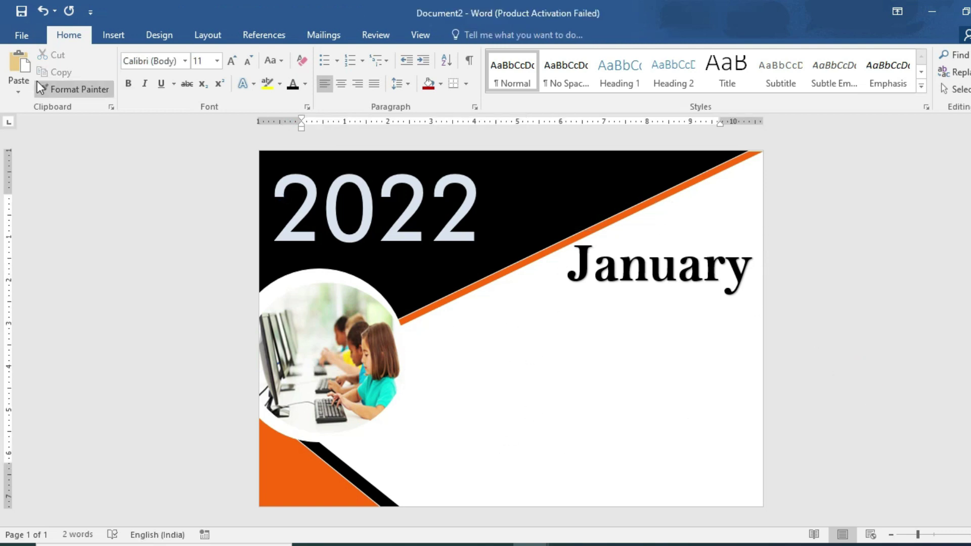
{"action": "left_click", "coordinate": [113, 35]}
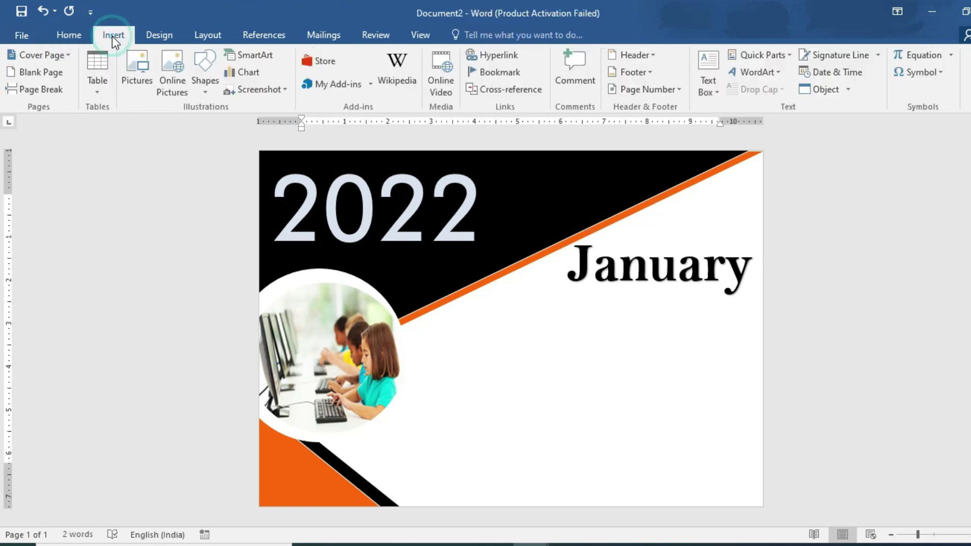
{"action": "left_click", "coordinate": [98, 93]}
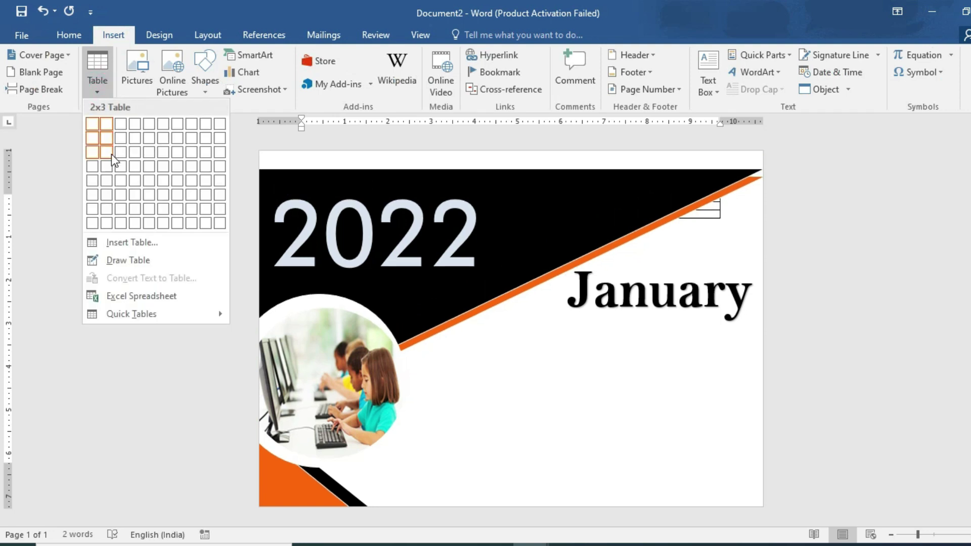
{"action": "mouse_move", "coordinate": [131, 314]}
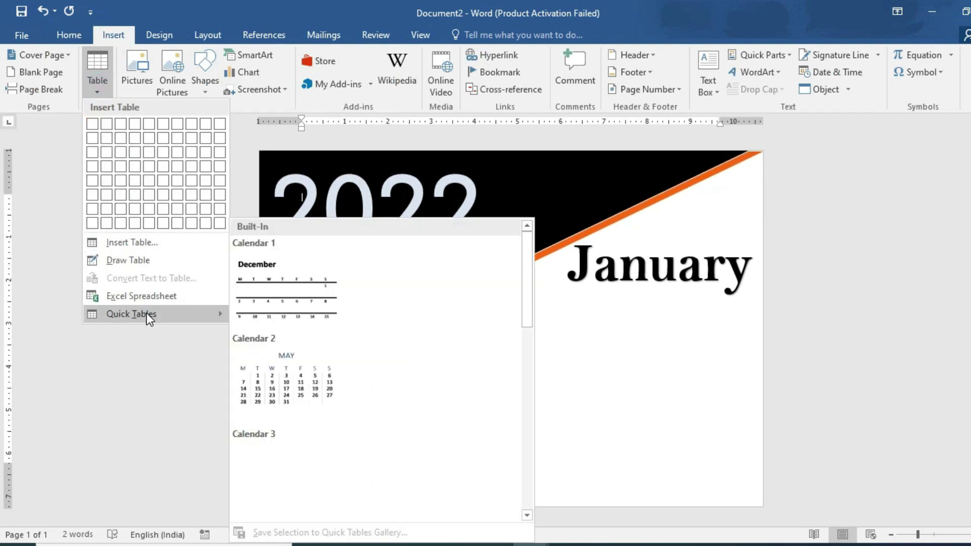
{"action": "left_click", "coordinate": [306, 356]}
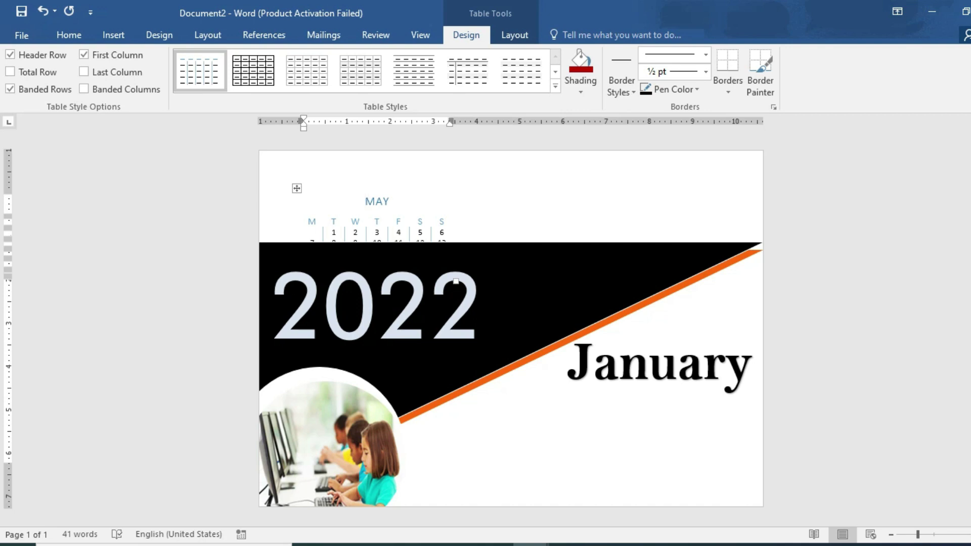
{"action": "key", "text": "ctrl+z"}
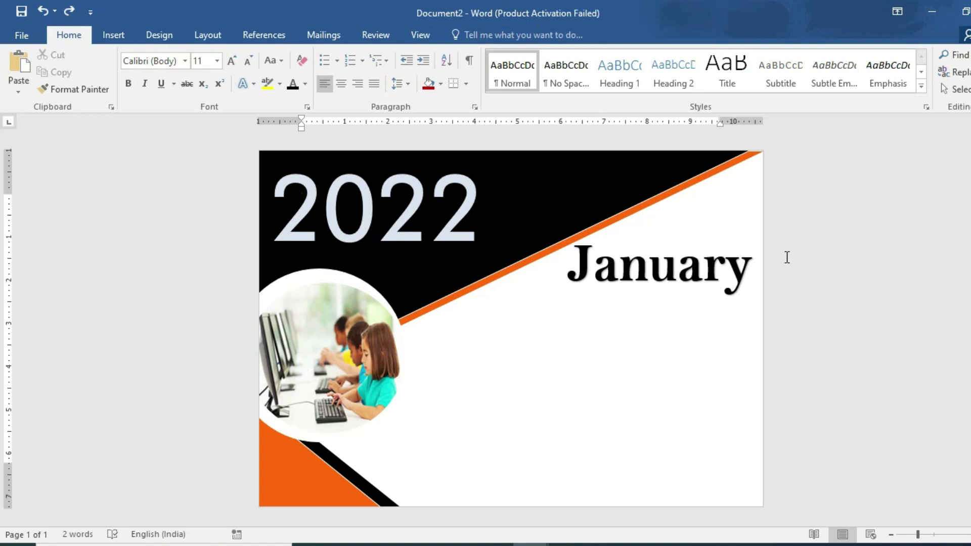
Draw a 4.54" by 7.42" text box on the white area beneath January
{"action": "left_click", "coordinate": [114, 31]}
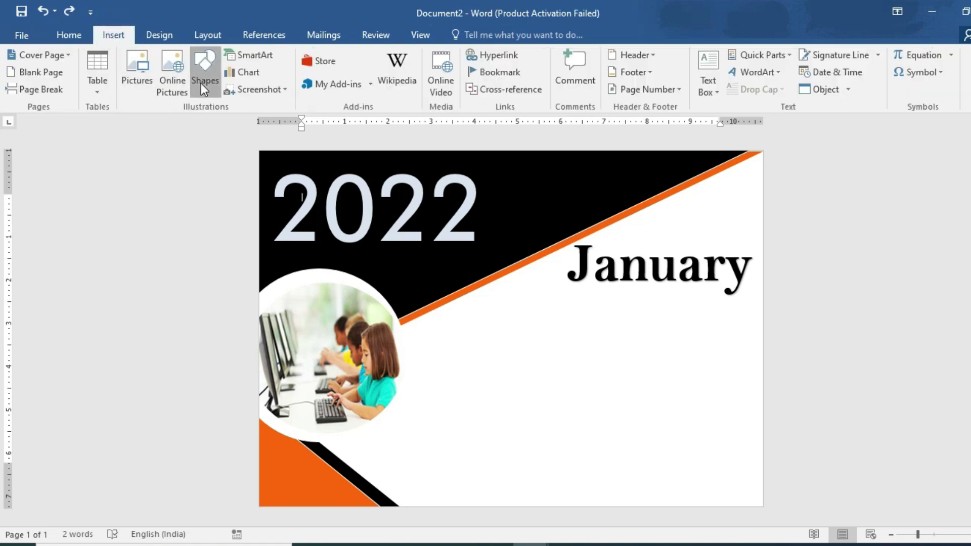
{"action": "left_click", "coordinate": [201, 83]}
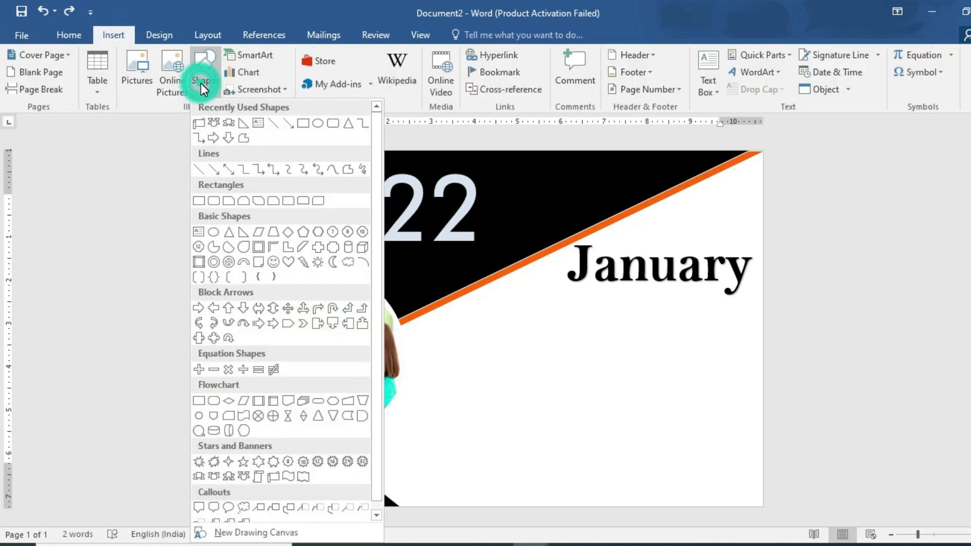
{"action": "left_click", "coordinate": [260, 123]}
{"action": "mouse_move", "coordinate": [447, 311]}
{"action": "left_mouse_down"}
{"action": "mouse_move", "coordinate": [627, 493]}
{"action": "mouse_move", "coordinate": [757, 505]}
{"action": "left_mouse_up"}
{"action": "left_click_drag", "start_coordinate": [448, 408], "coordinate": [436, 408]}
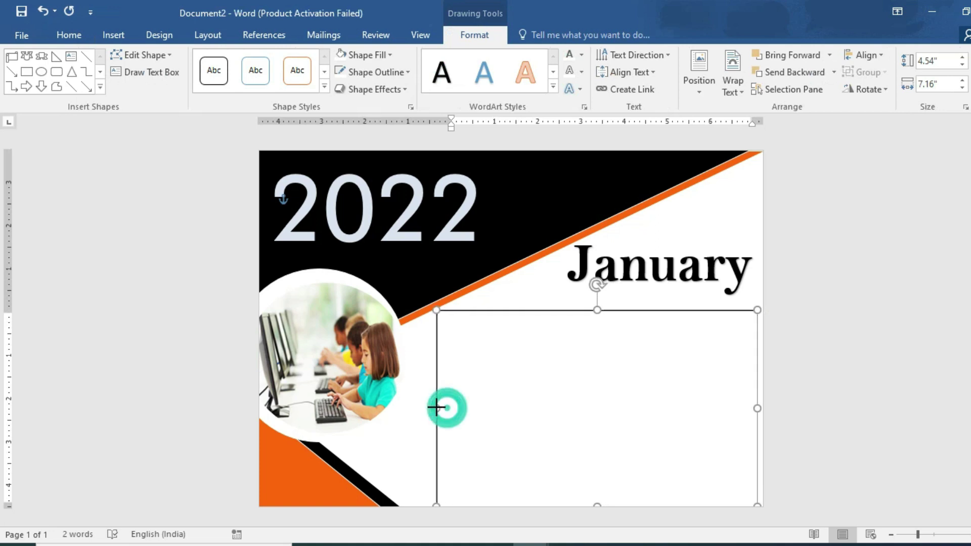
{"action": "left_click", "coordinate": [460, 340]}
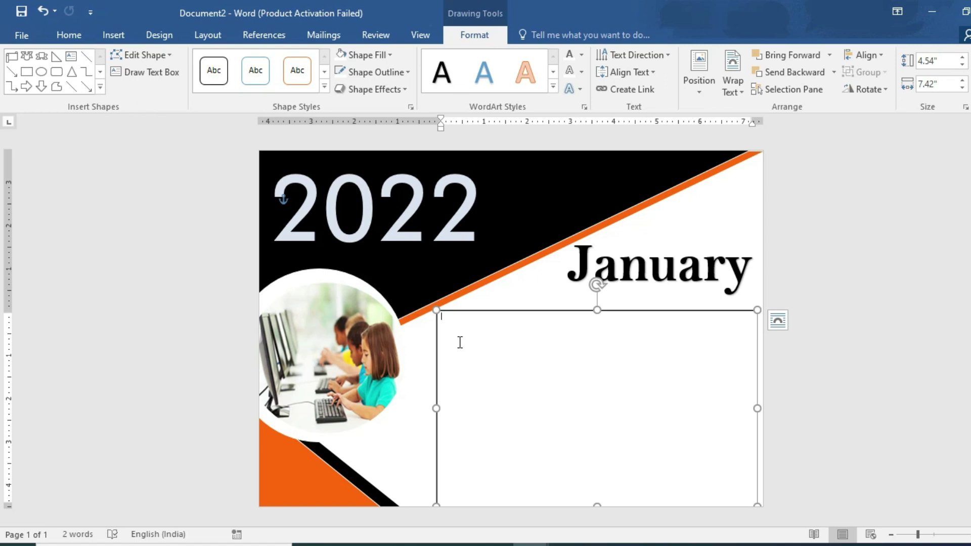
Insert the Calendar 2 quick table into the text box, stretch it to the box's width, and select it
{"action": "left_click", "coordinate": [114, 34]}
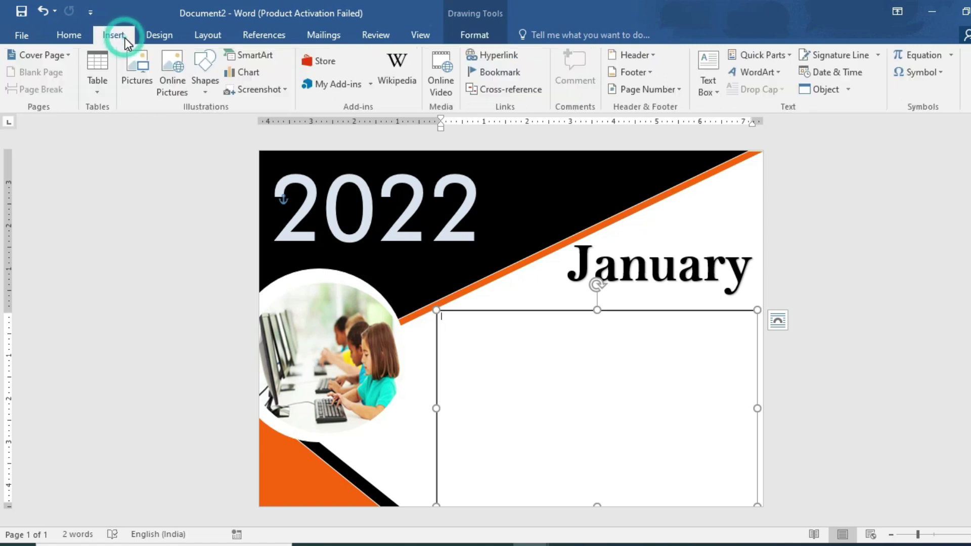
{"action": "left_click", "coordinate": [92, 84]}
{"action": "mouse_move", "coordinate": [131, 313]}
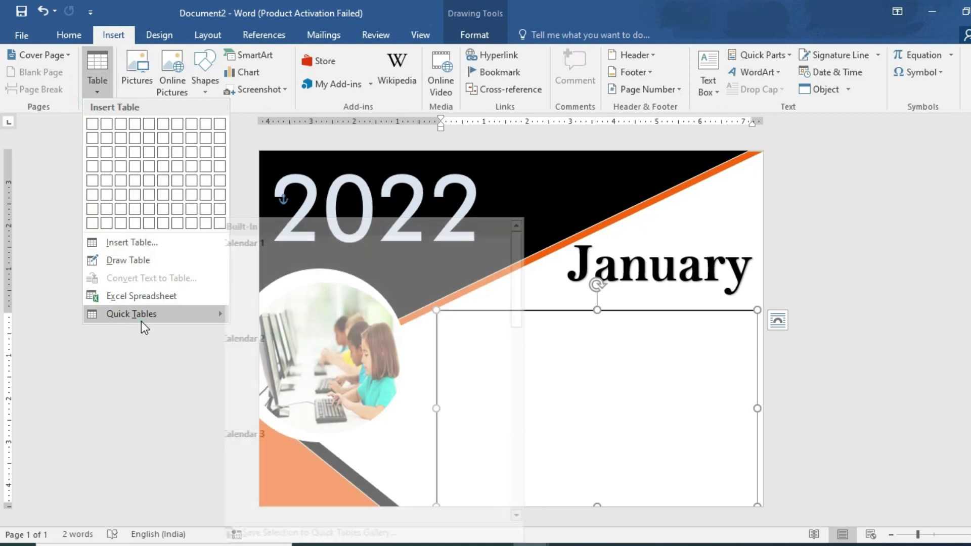
{"action": "left_click", "coordinate": [277, 384]}
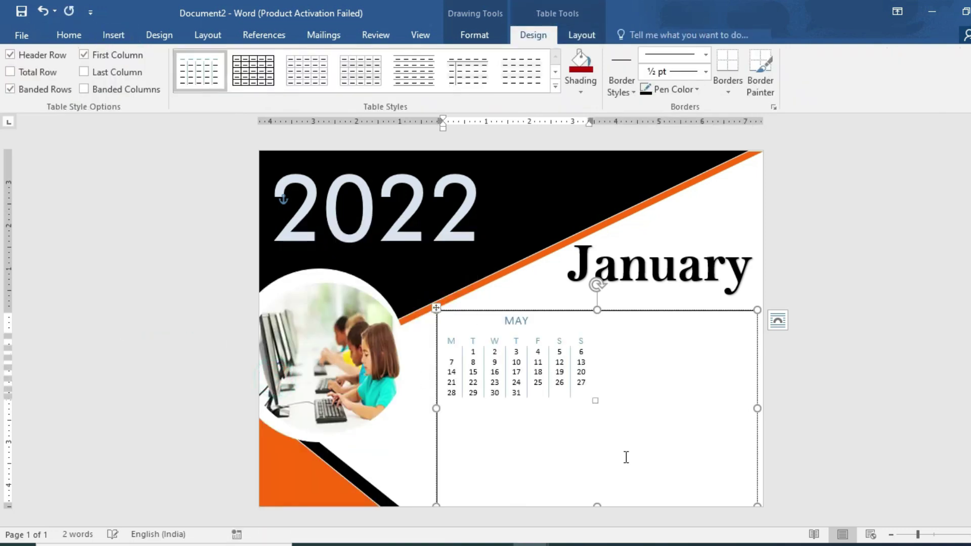
{"action": "left_click_drag", "start_coordinate": [595, 402], "coordinate": [742, 495]}
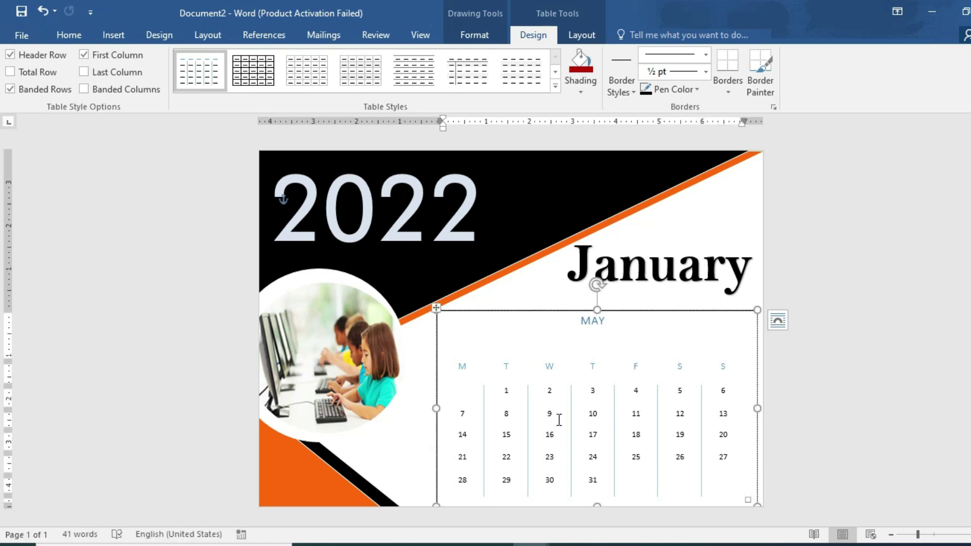
{"action": "left_click_drag", "start_coordinate": [569, 326], "coordinate": [678, 498]}
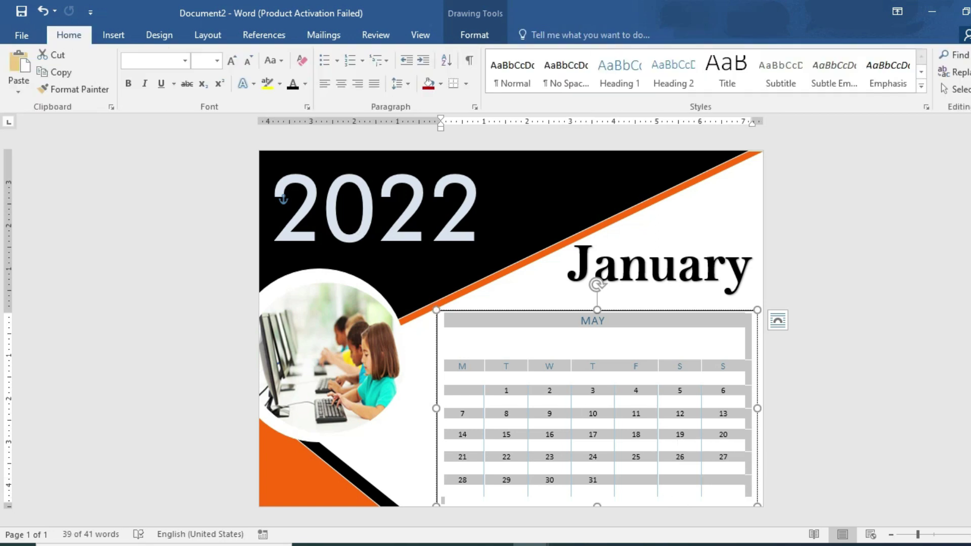
Set the calendar table in Californian FB, enlarging it two sizes then back one
{"action": "left_click", "coordinate": [185, 61]}
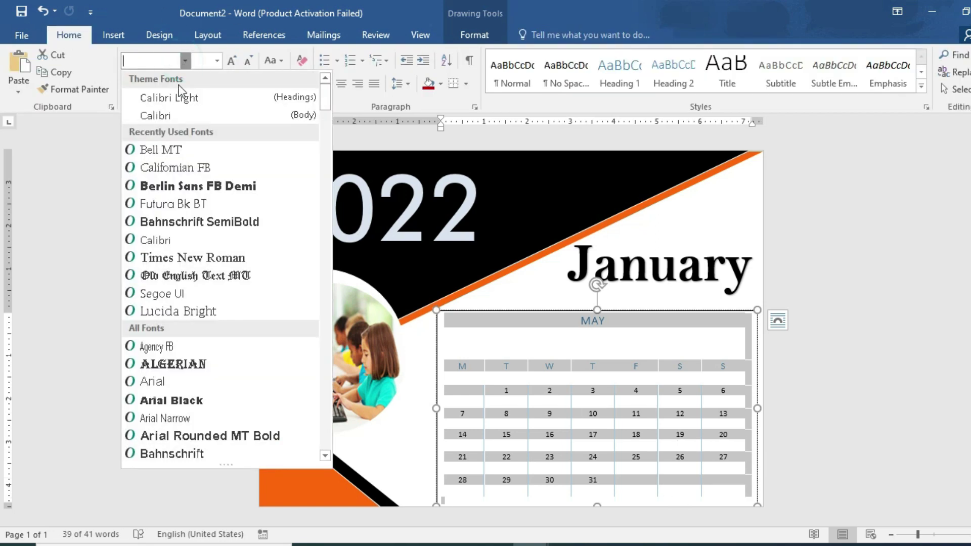
{"action": "left_click", "coordinate": [174, 171]}
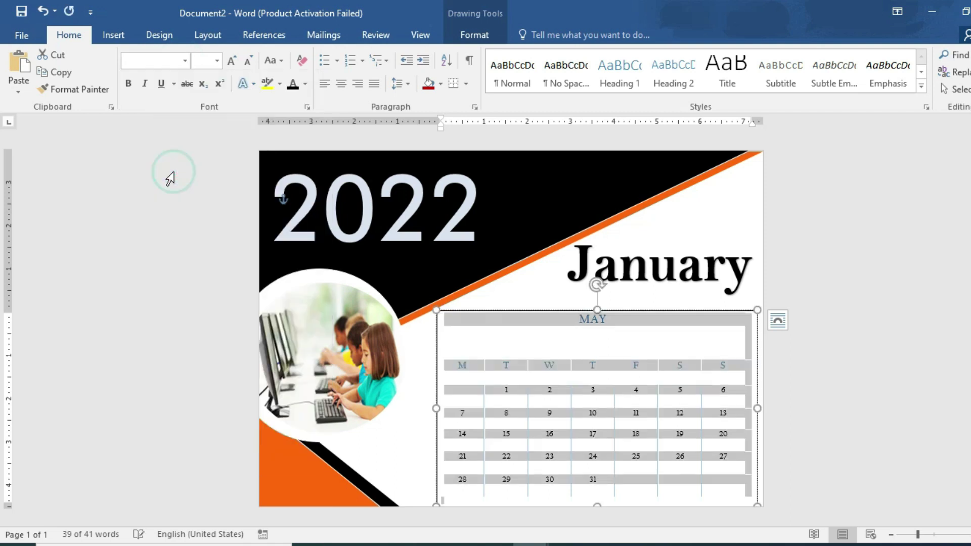
{"action": "left_click", "coordinate": [231, 60]}
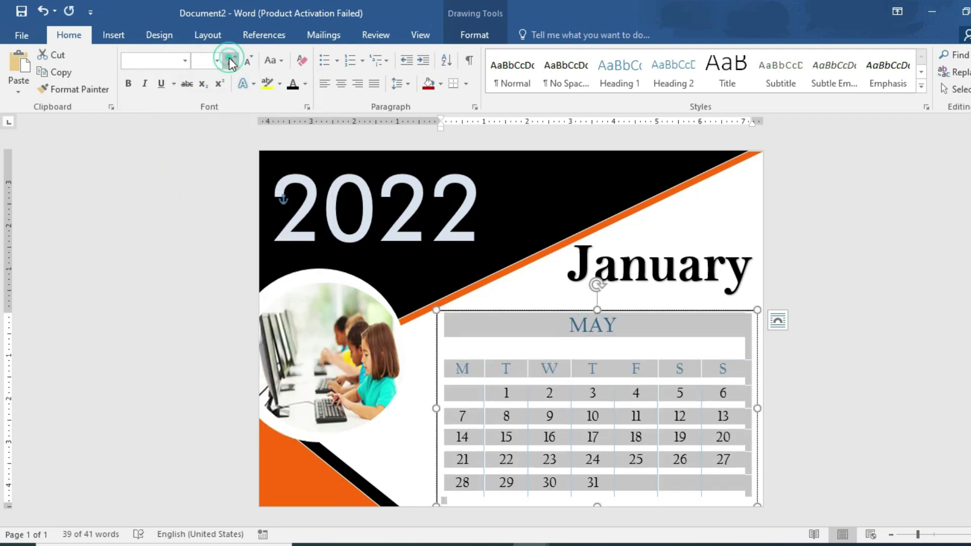
{"action": "left_click", "coordinate": [231, 60]}
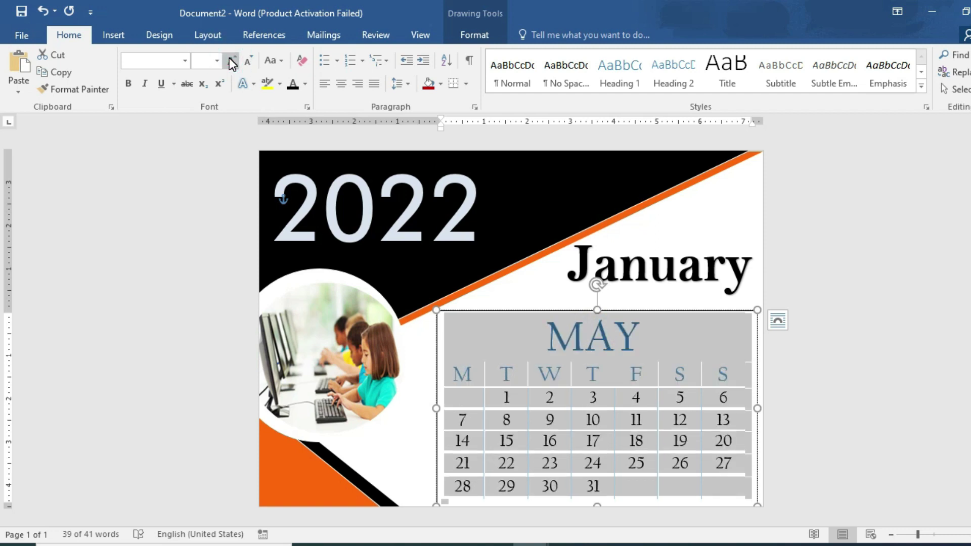
{"action": "left_click", "coordinate": [248, 61]}
{"action": "mouse_move", "coordinate": [544, 340]}
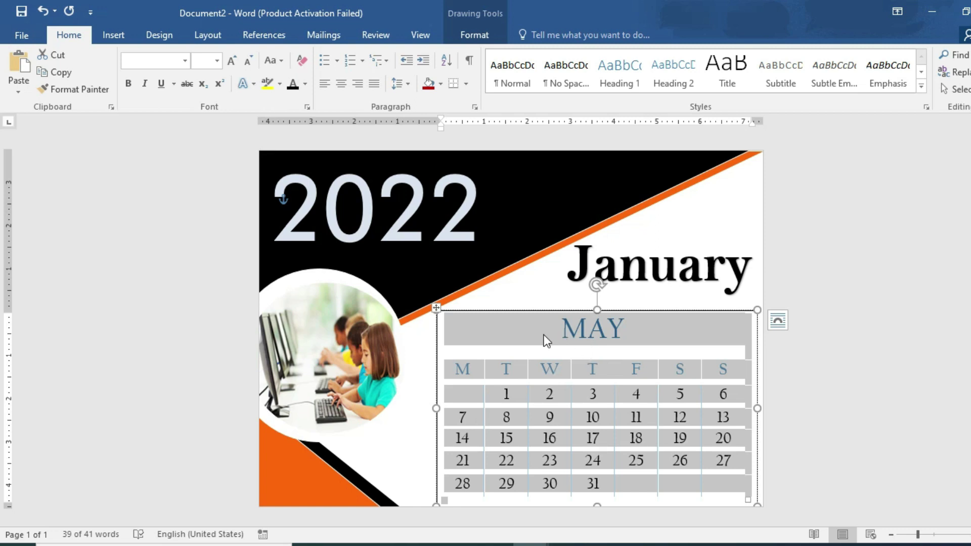
Select the whole calendar table and expand the table styles gallery
{"action": "left_click", "coordinate": [436, 311]}
{"action": "left_click", "coordinate": [531, 353]}
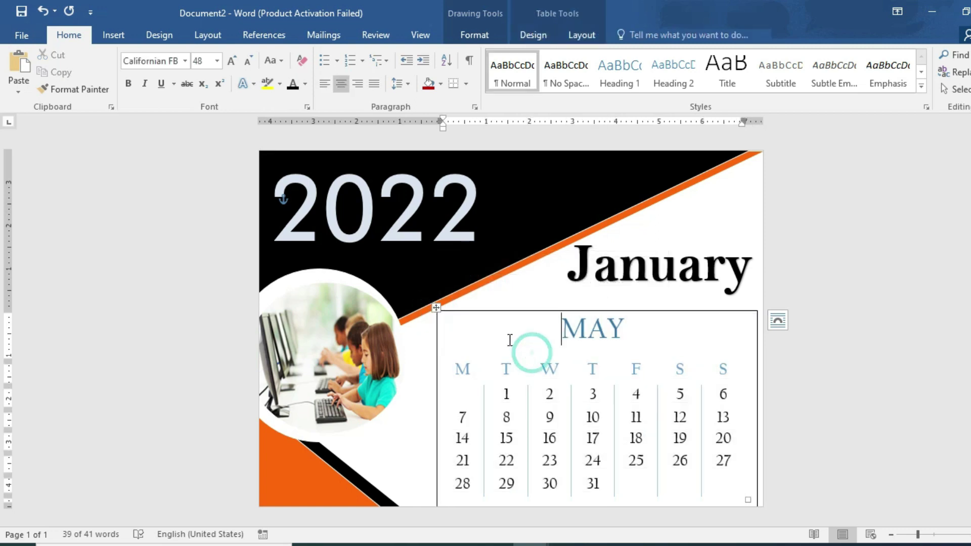
{"action": "left_click", "coordinate": [437, 307]}
{"action": "left_click", "coordinate": [533, 34]}
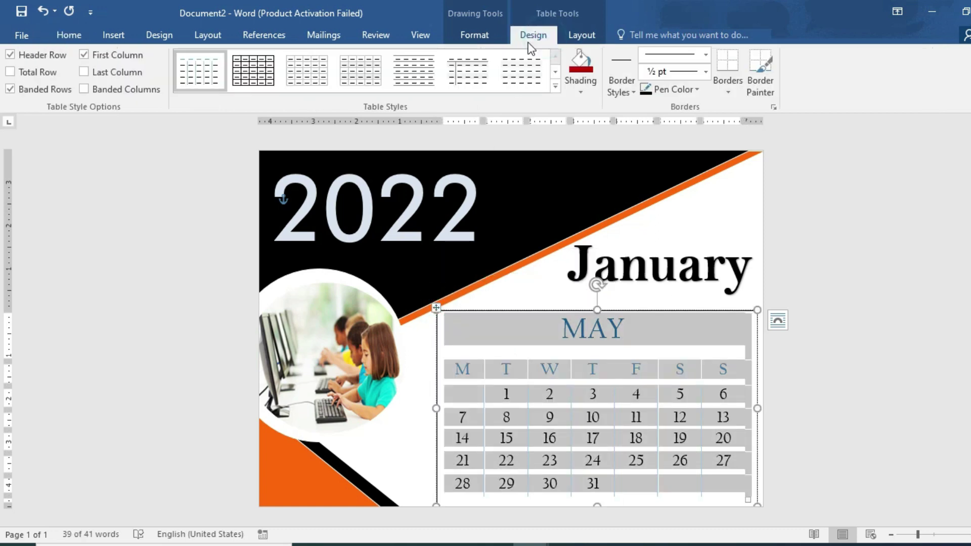
{"action": "left_click", "coordinate": [557, 85]}
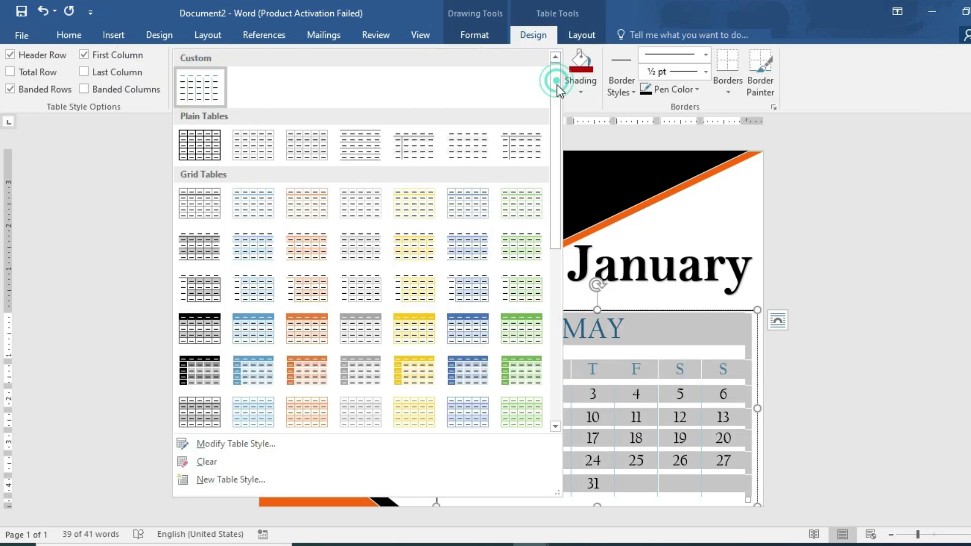
Apply the orange Grid Table style and change the first weekday heading to 'Mon'
{"action": "left_click", "coordinate": [316, 338]}
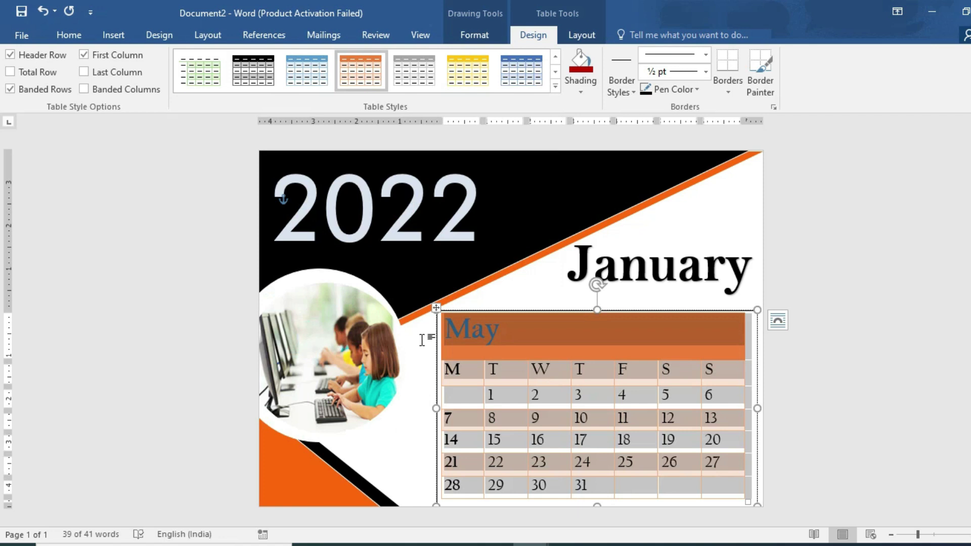
{"action": "left_click", "coordinate": [461, 371]}
{"action": "left_click", "coordinate": [450, 369]}
{"action": "left_click", "coordinate": [460, 371]}
{"action": "type", "text": "on"}
Edit the remaining weekday headings to Tue, Wed, Thus, Sat and Sun, then select the heading row
{"action": "key", "text": "Tab"}
{"action": "type", "text": "Tue"}
{"action": "key", "text": "Tab"}
{"action": "type", "text": "Web"}
{"action": "key", "text": "Tab"}
{"action": "type", "text": "Thus"}
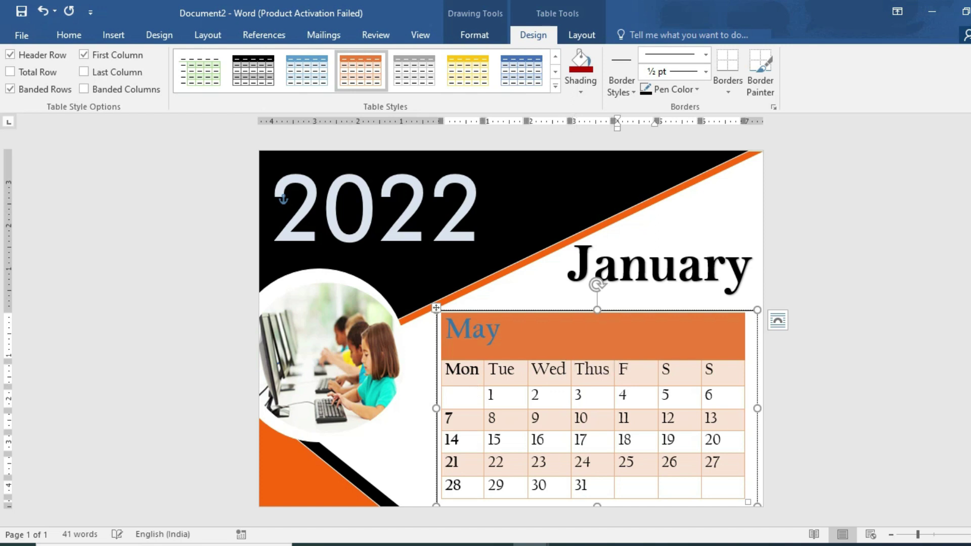
{"action": "key", "text": "Tab"}
{"action": "type", "text": "Sat"}
{"action": "key", "text": "Tab"}
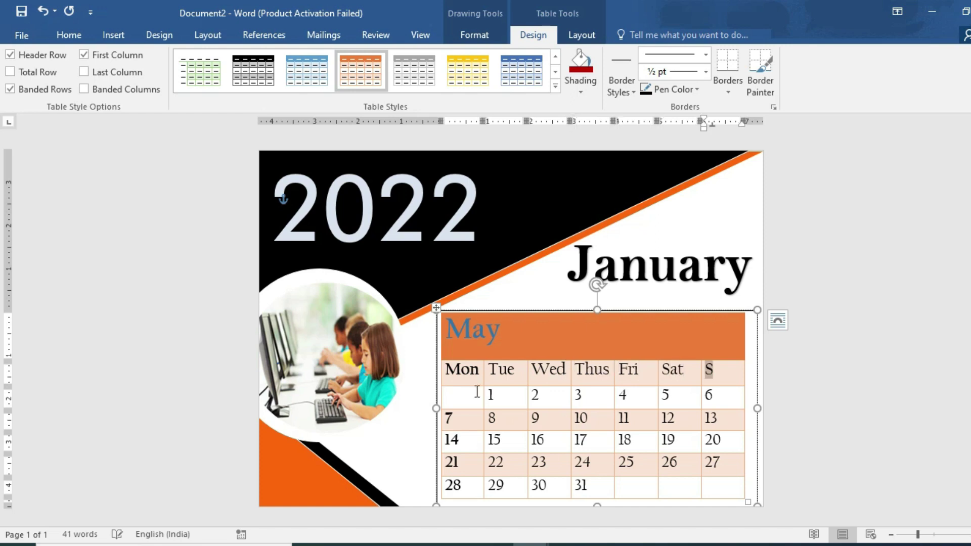
{"action": "type", "text": "un"}
{"action": "left_click_drag", "start_coordinate": [450, 369], "coordinate": [718, 371]}
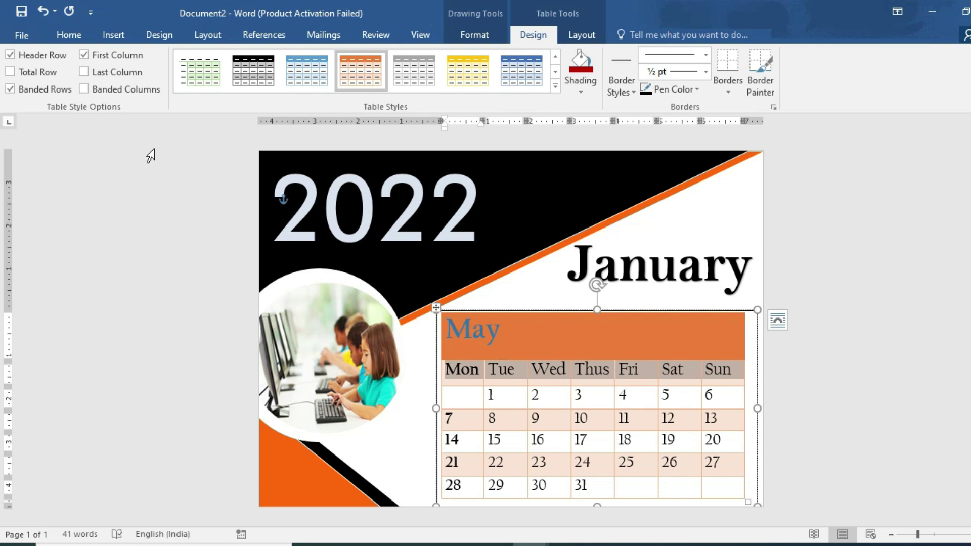
Shade the weekday heading row black
{"action": "left_click", "coordinate": [71, 35]}
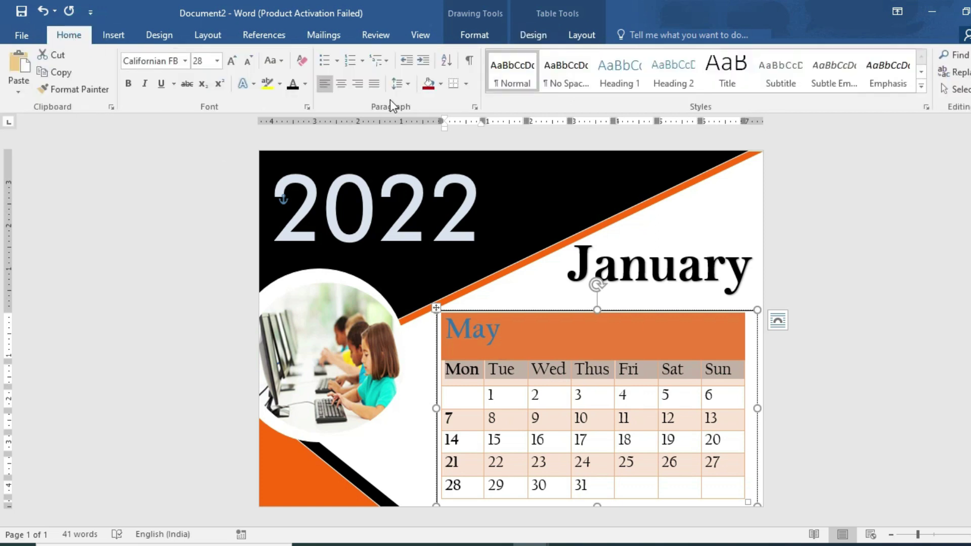
{"action": "left_click", "coordinate": [441, 85]}
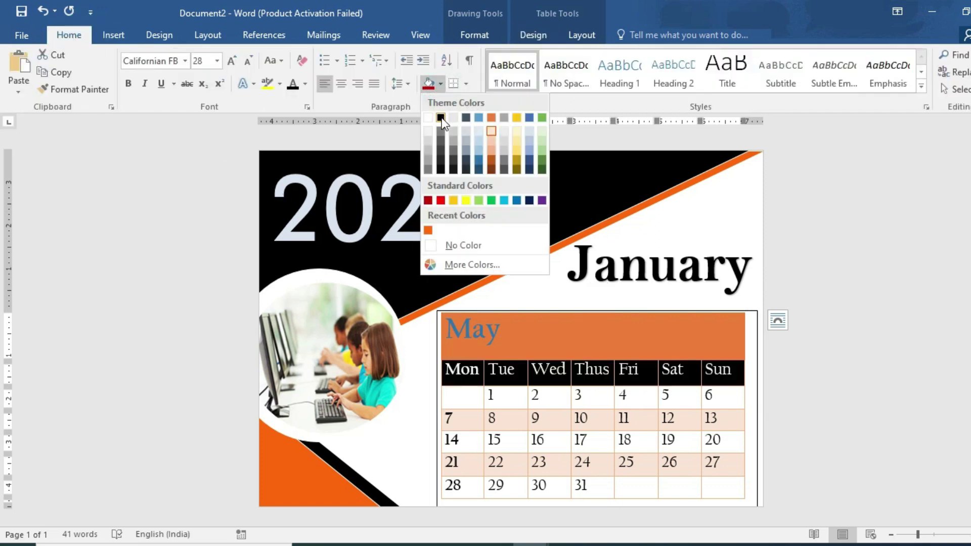
{"action": "left_click", "coordinate": [441, 117]}
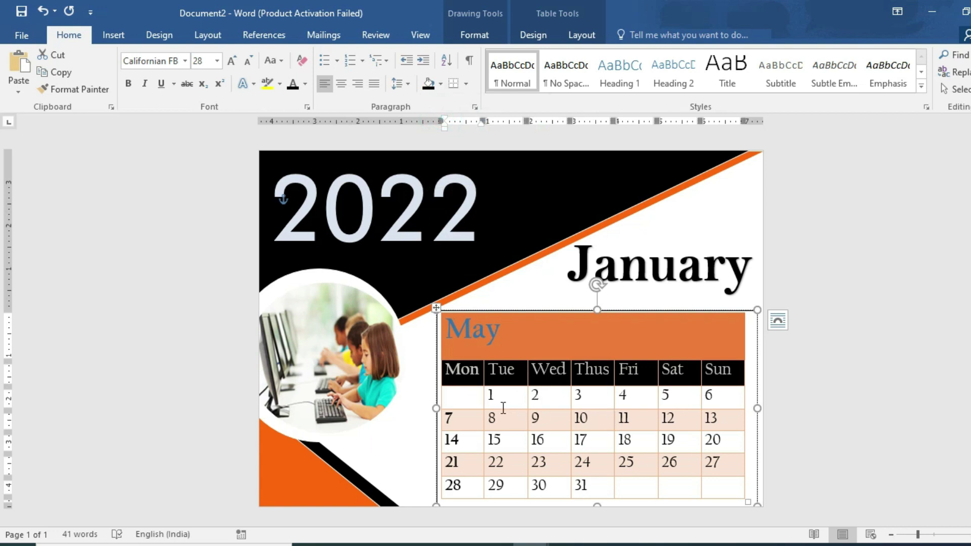
Shade the date rows grey, clear their borders, and add inside borders between the cells
{"action": "mouse_move", "coordinate": [465, 399]}
{"action": "left_mouse_down"}
{"action": "mouse_move", "coordinate": [687, 444]}
{"action": "mouse_move", "coordinate": [715, 490]}
{"action": "left_mouse_up"}
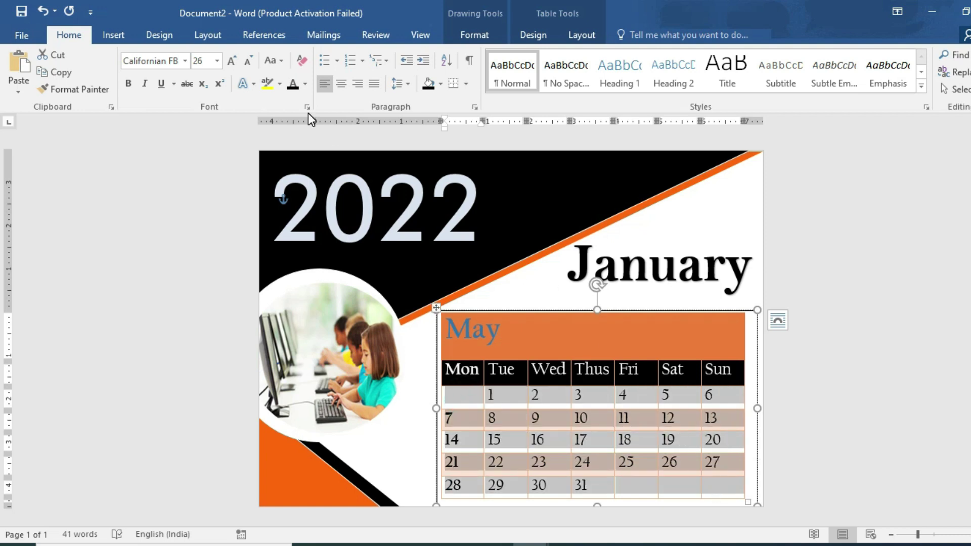
{"action": "left_click", "coordinate": [442, 85]}
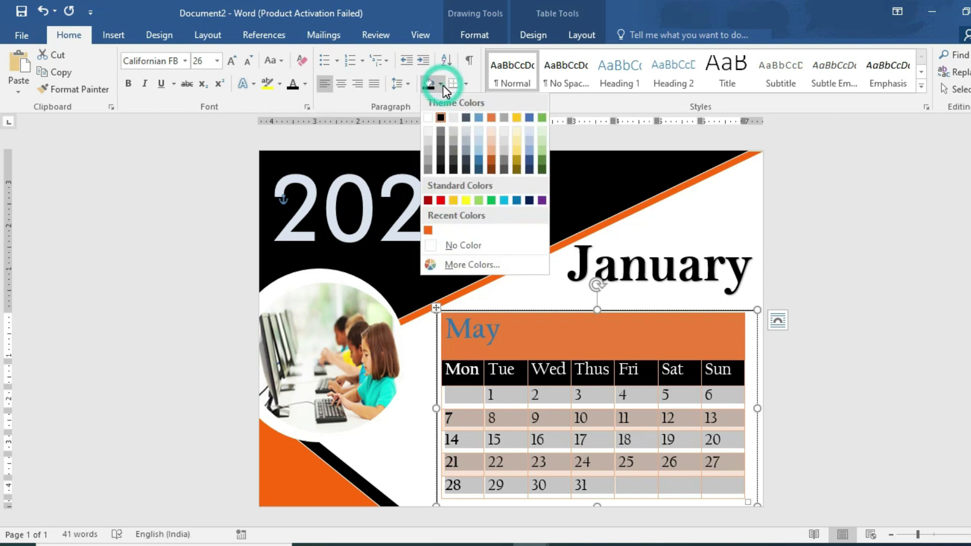
{"action": "left_click", "coordinate": [429, 117]}
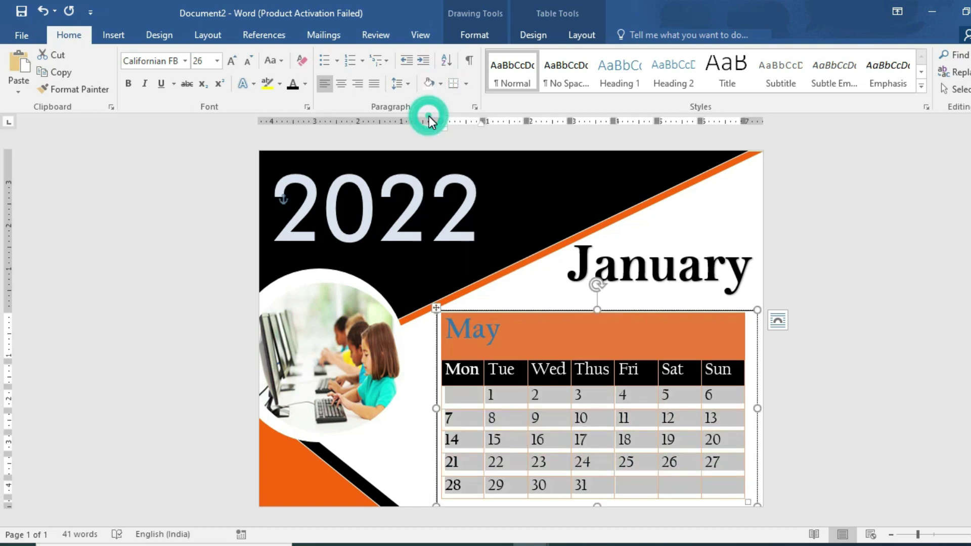
{"action": "left_click", "coordinate": [468, 84]}
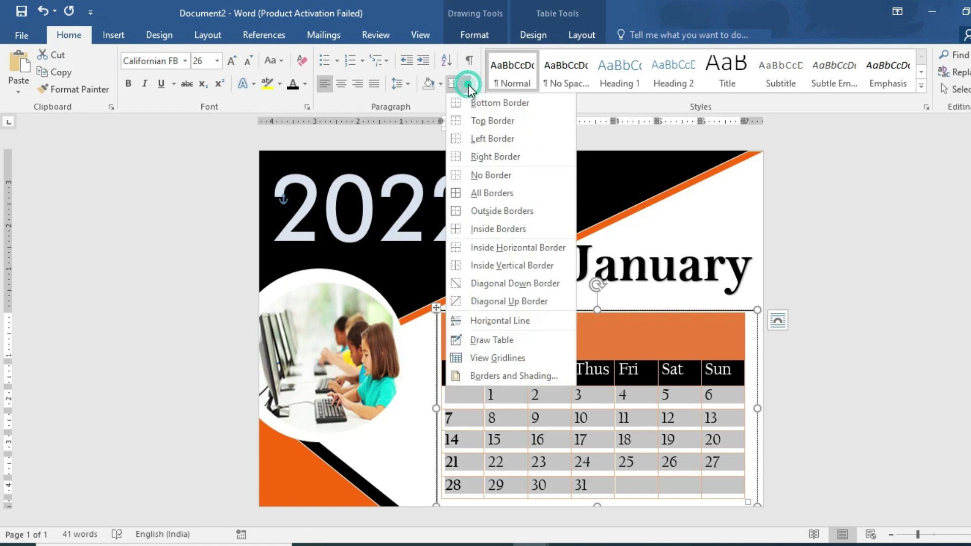
{"action": "left_click", "coordinate": [482, 176]}
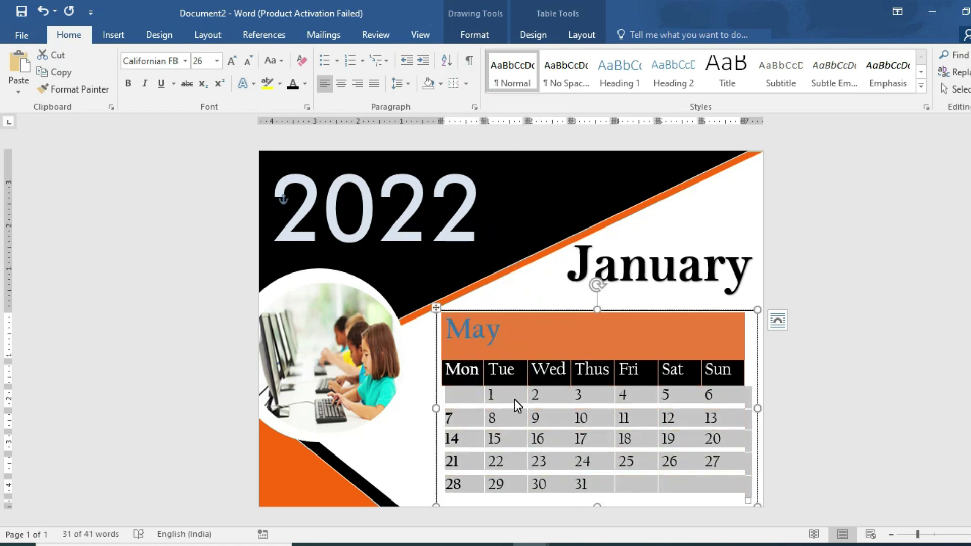
{"action": "left_click", "coordinate": [467, 84]}
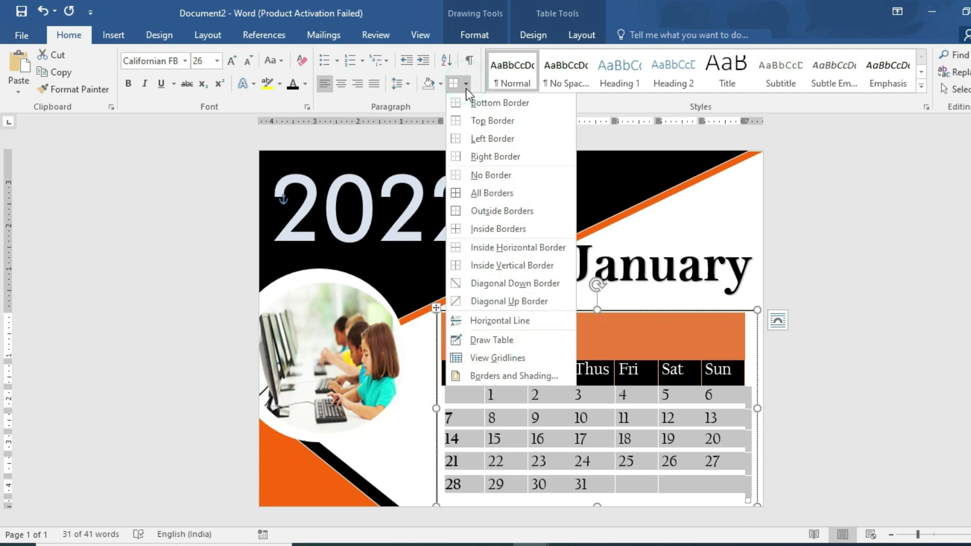
{"action": "left_click", "coordinate": [496, 230]}
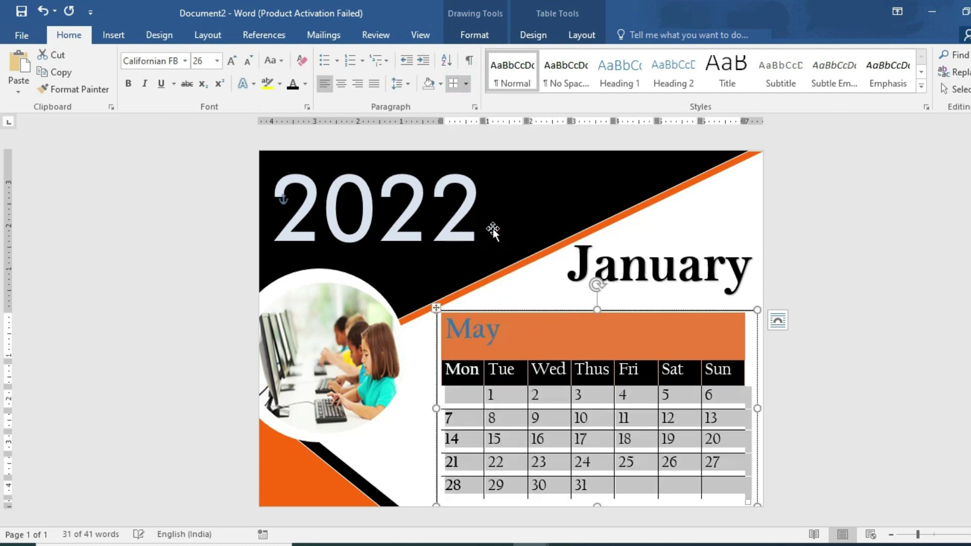
Replace May with 'January' in the header, in Bahnschrift SemiBold, centred horizontally
{"action": "double_click", "coordinate": [511, 340]}
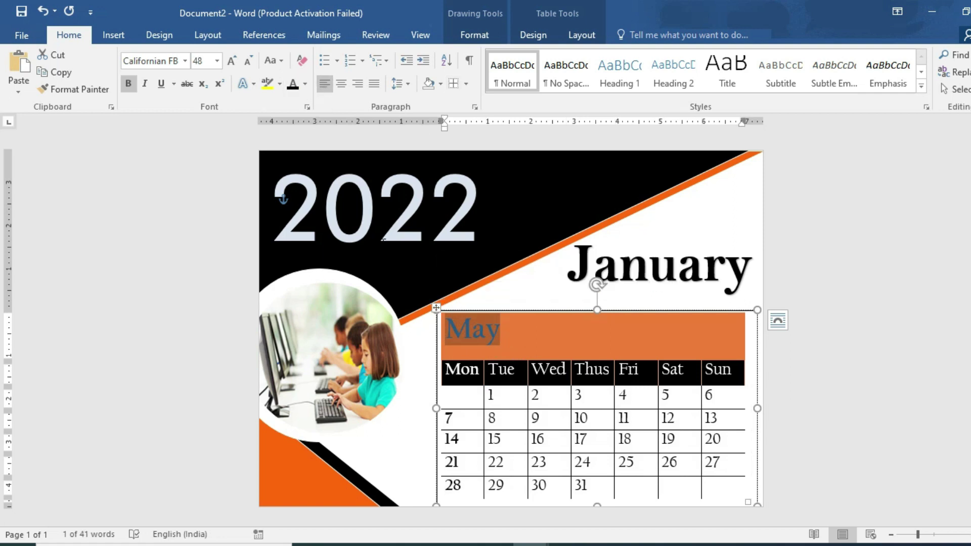
{"action": "type", "text": "January"}
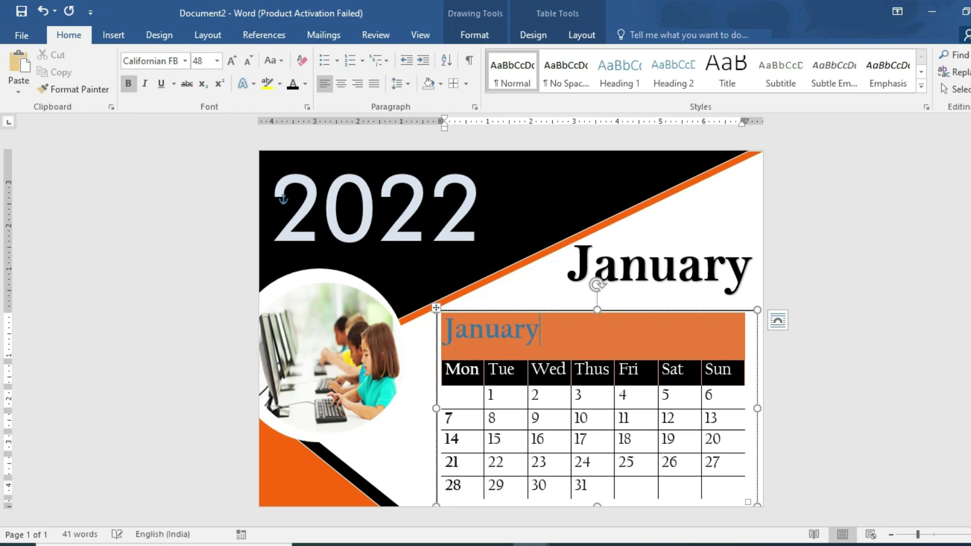
{"action": "double_click", "coordinate": [469, 338]}
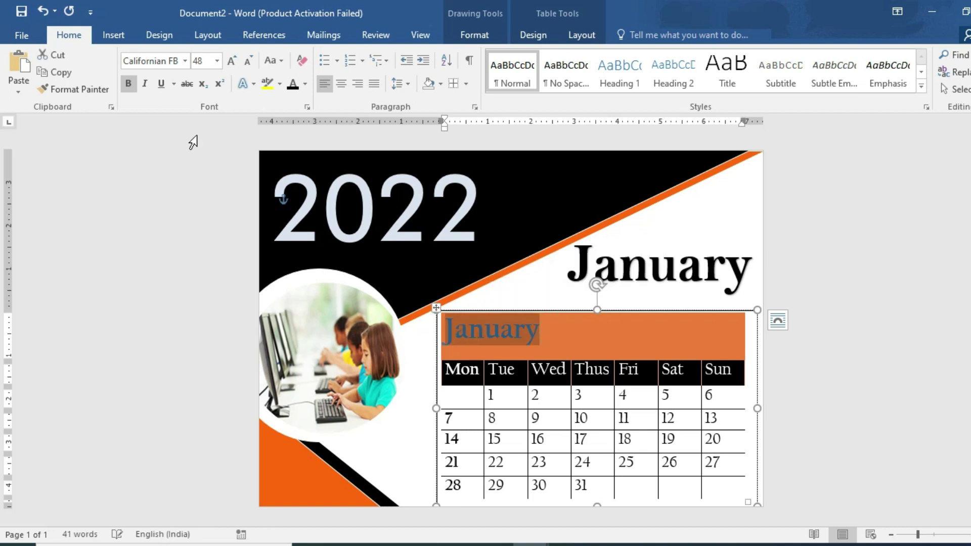
{"action": "left_click", "coordinate": [185, 62]}
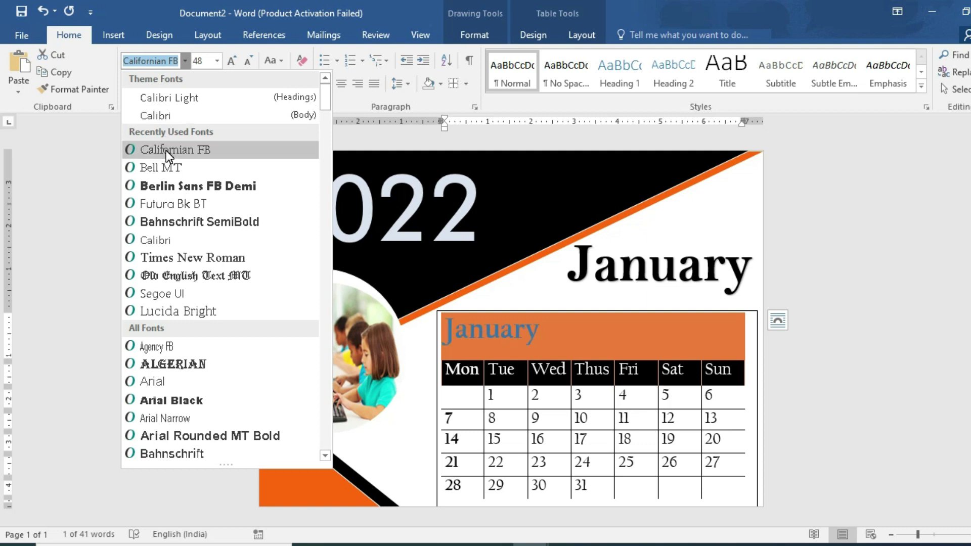
{"action": "left_click", "coordinate": [176, 223]}
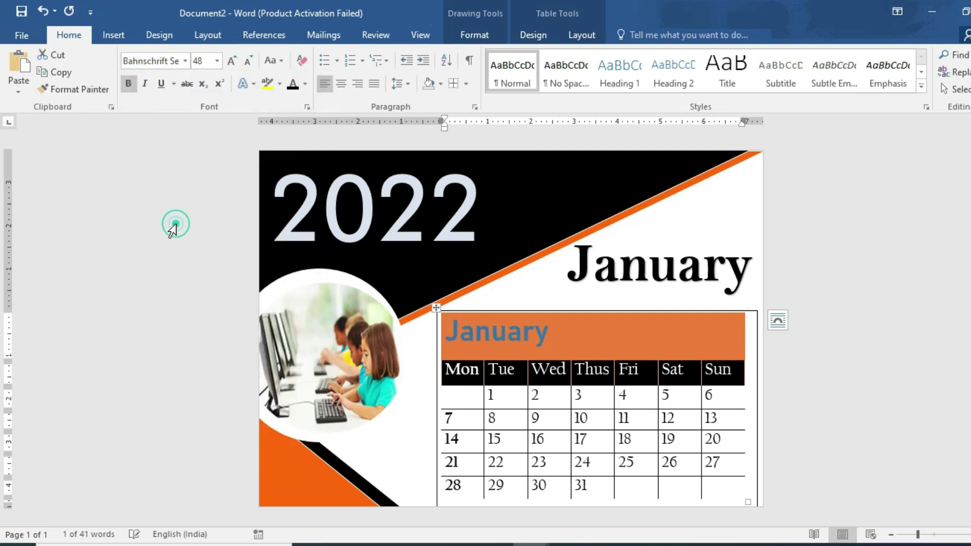
{"action": "left_click", "coordinate": [342, 84]}
Centre the header text vertically and reduce the header row height to 0.9"
{"action": "left_click", "coordinate": [582, 34]}
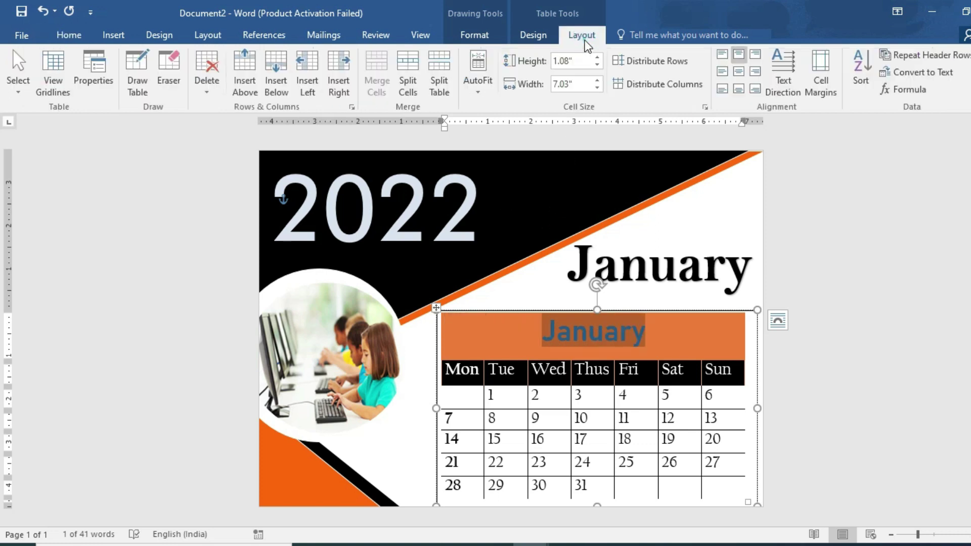
{"action": "left_click", "coordinate": [739, 71]}
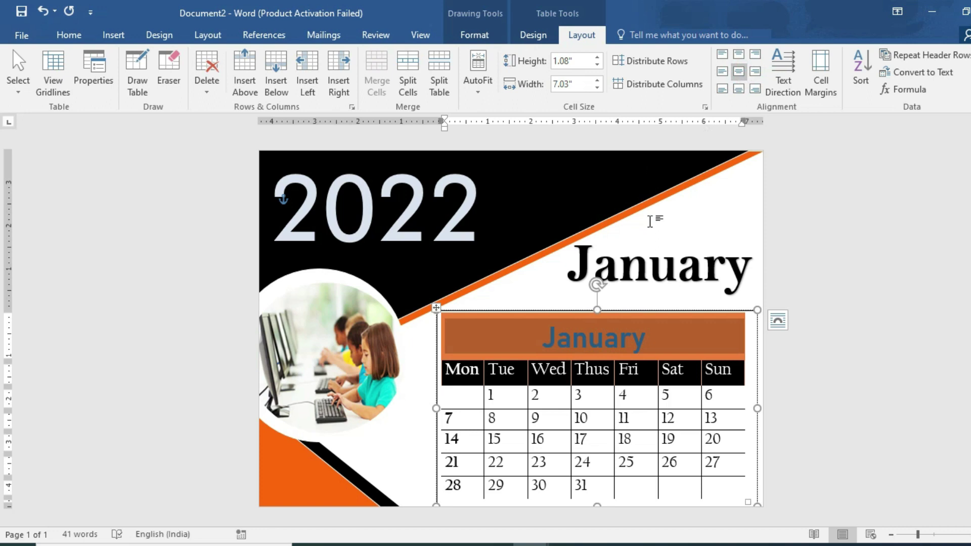
{"action": "left_click", "coordinate": [656, 345]}
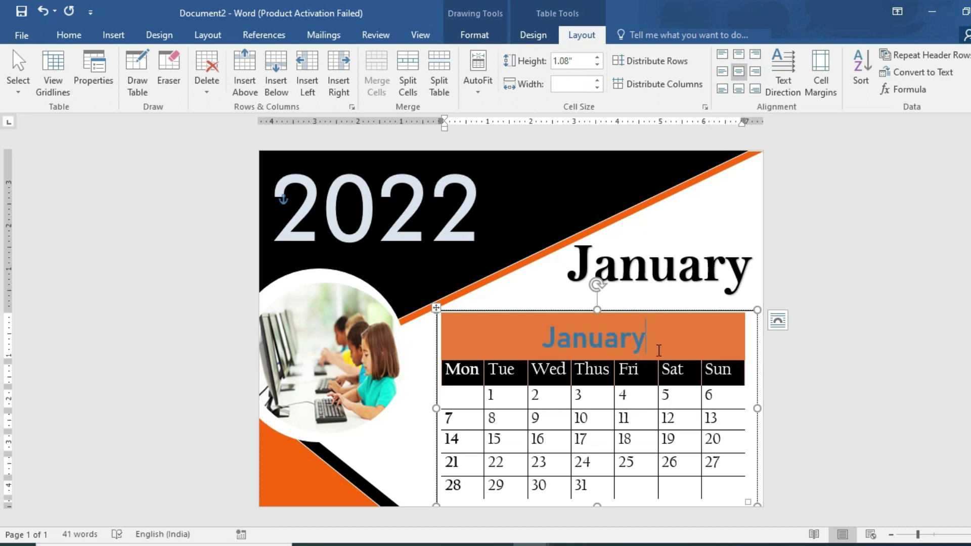
{"action": "left_click", "coordinate": [597, 65]}
{"action": "left_click", "coordinate": [597, 65]}
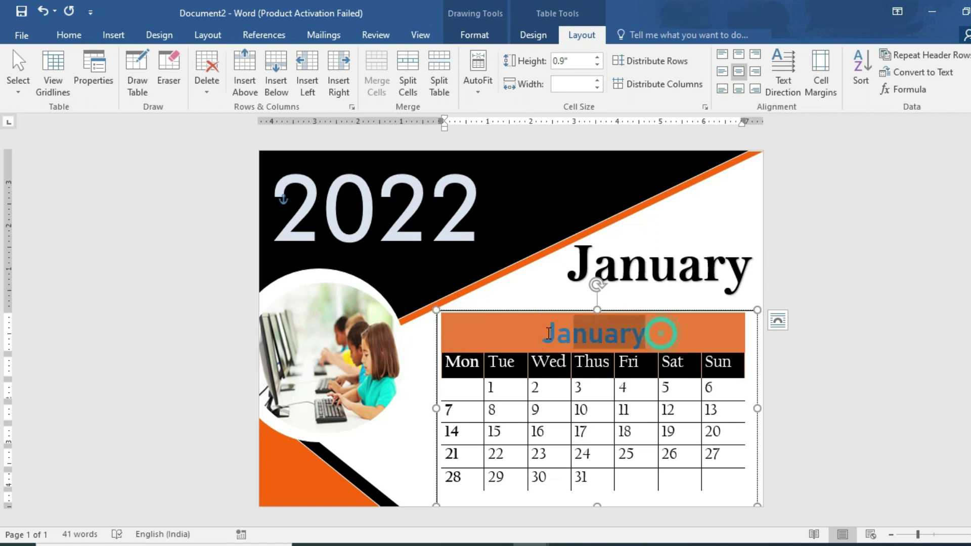
{"action": "left_click_drag", "start_coordinate": [657, 331], "coordinate": [541, 331]}
Make the table header white text on dark-red shading and insert a row below the 21 row
{"action": "left_click", "coordinate": [70, 34]}
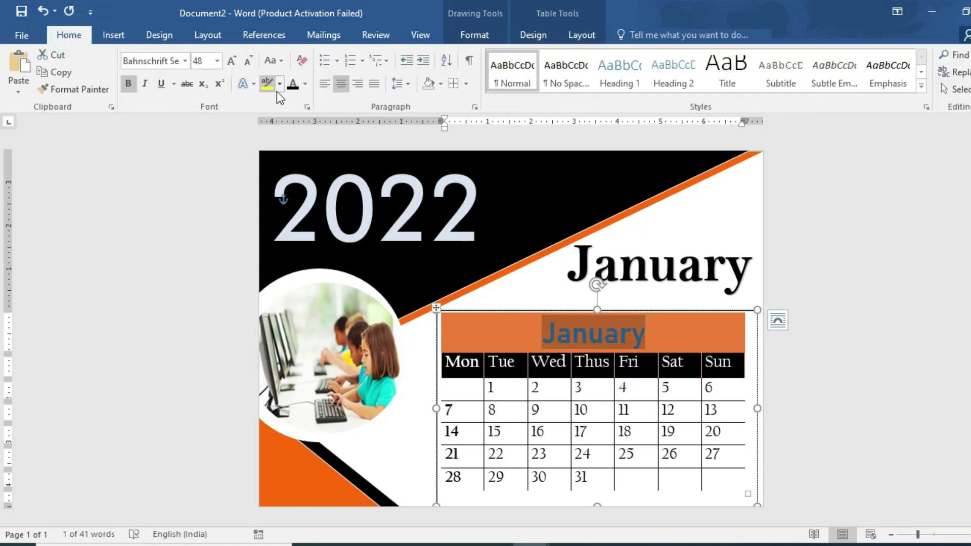
{"action": "left_click", "coordinate": [305, 86]}
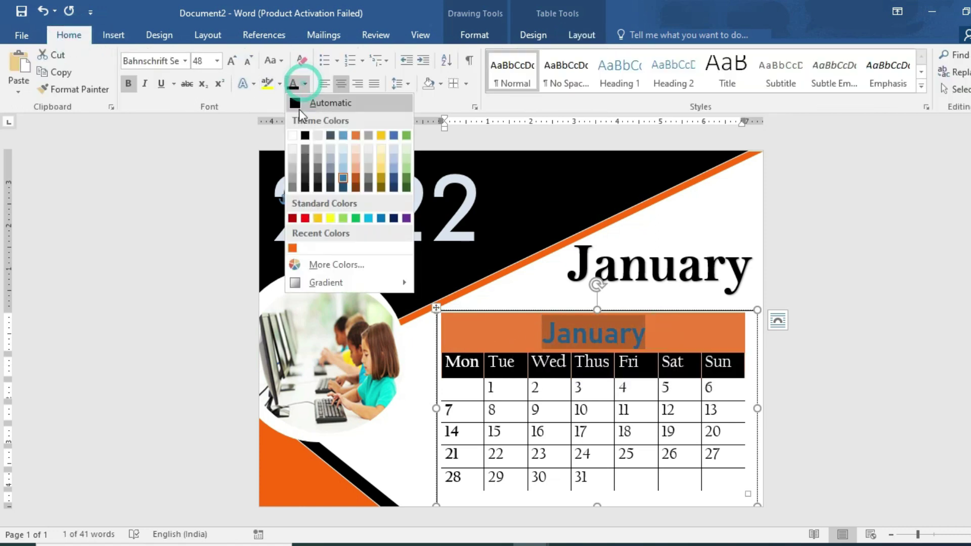
{"action": "left_click", "coordinate": [295, 134]}
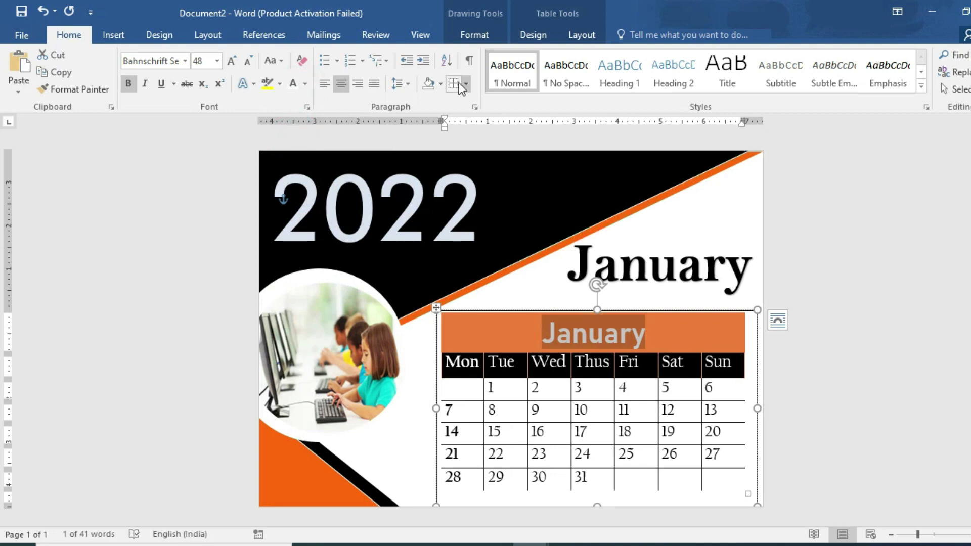
{"action": "left_click", "coordinate": [439, 84]}
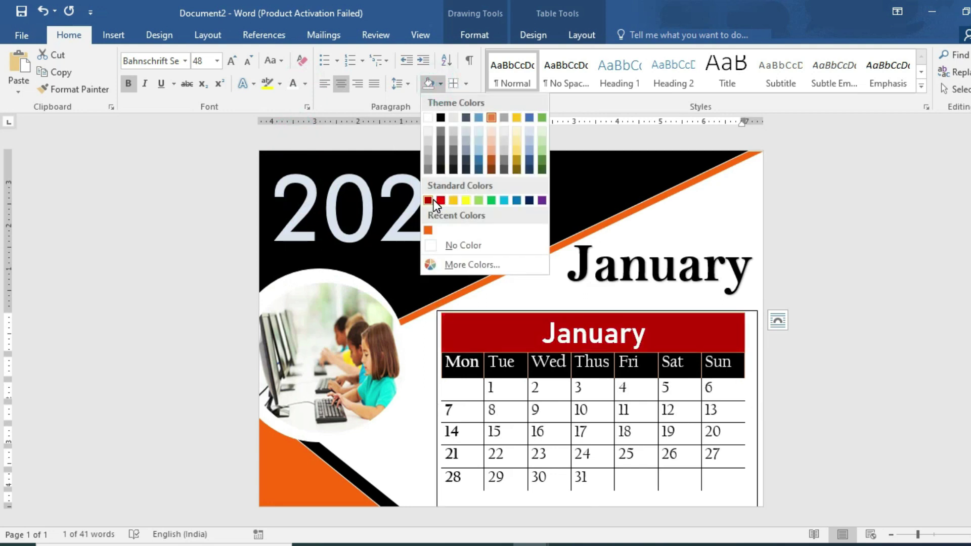
{"action": "left_click", "coordinate": [433, 200]}
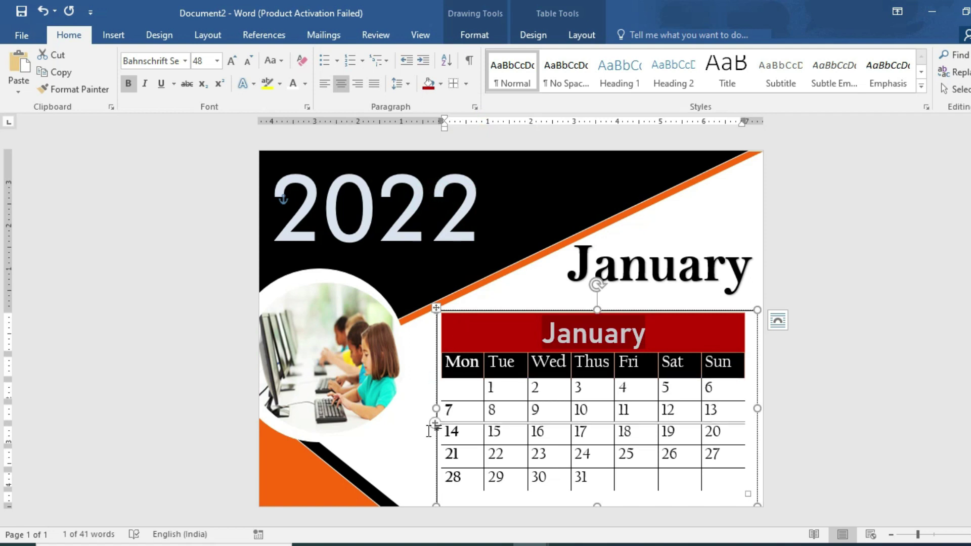
{"action": "left_click", "coordinate": [437, 455]}
{"action": "left_click", "coordinate": [434, 445]}
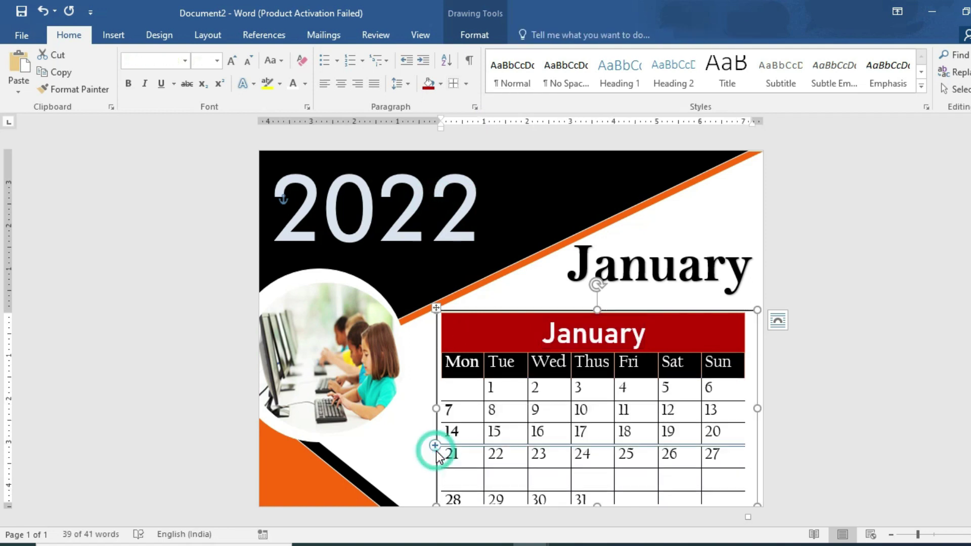
Set the calendar box's shape outline to No Outline
{"action": "left_click", "coordinate": [475, 35]}
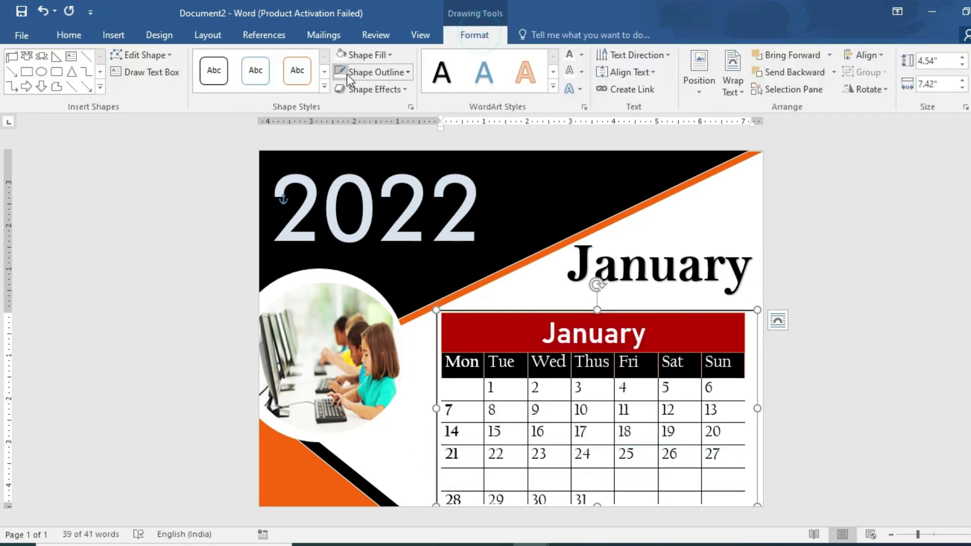
{"action": "left_click", "coordinate": [377, 72]}
{"action": "left_click", "coordinate": [362, 232]}
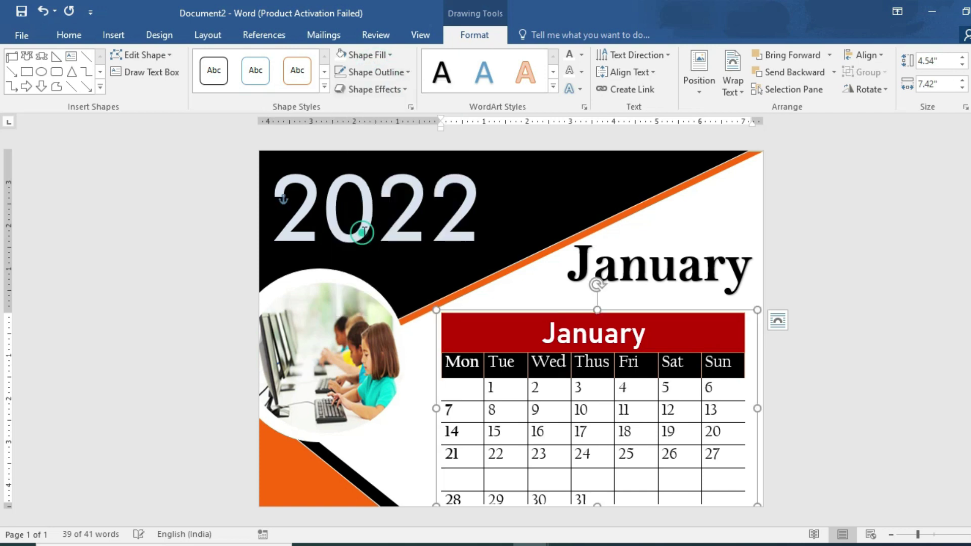
{"action": "left_click", "coordinate": [859, 320]}
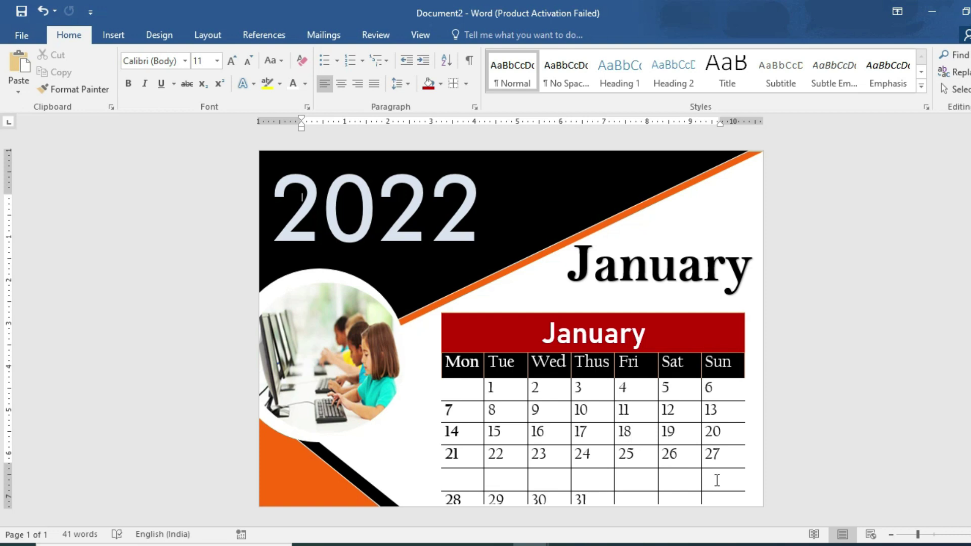
Delete the empty week row from the calendar table
{"action": "left_click", "coordinate": [472, 482]}
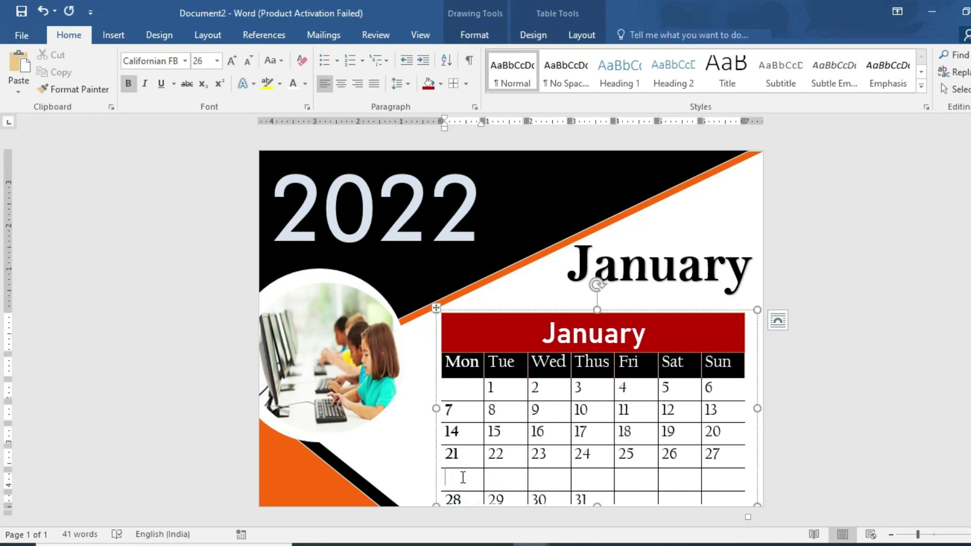
{"action": "left_click_drag", "start_coordinate": [469, 479], "coordinate": [707, 478]}
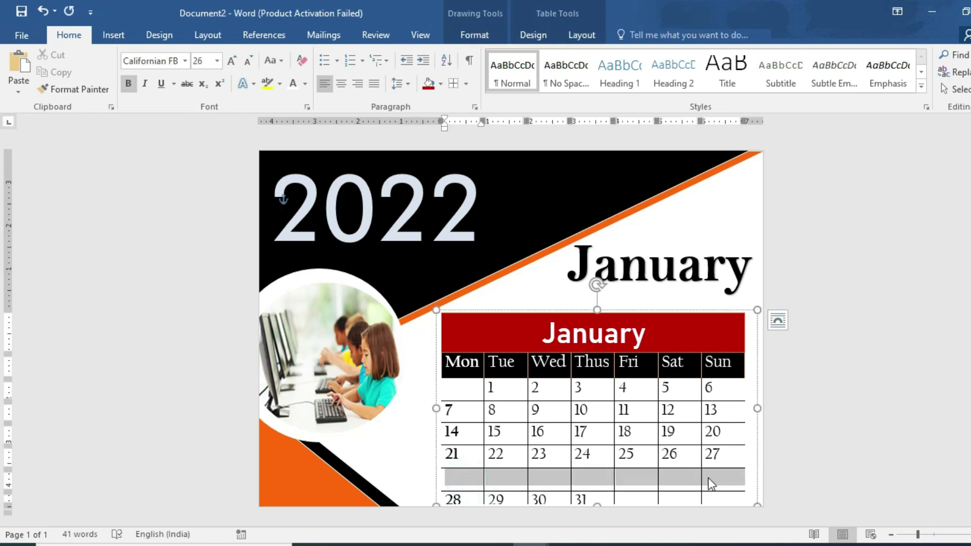
{"action": "key", "text": "BackSpace"}
{"action": "key", "text": "Return"}
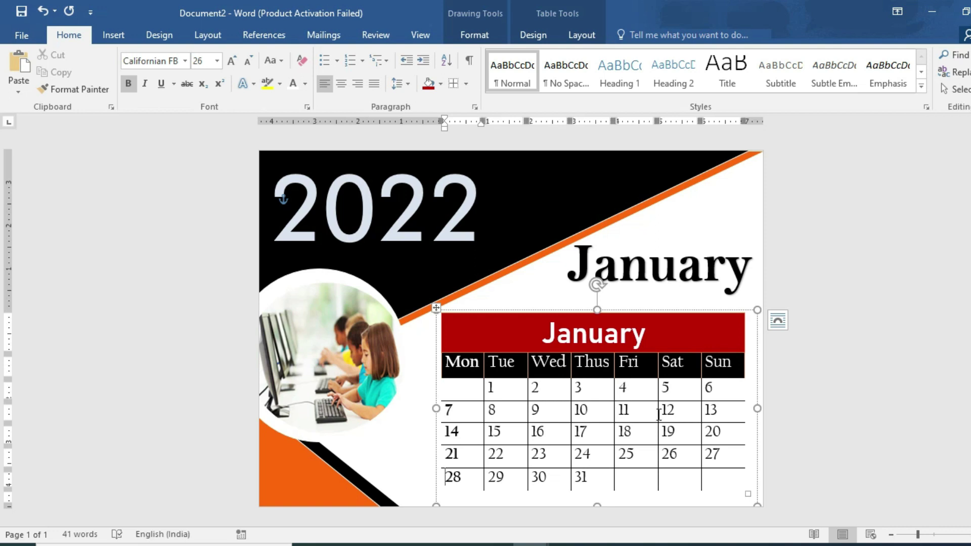
Change the title to uppercase 'JANUARY' and move it just above the red table header
{"action": "left_click", "coordinate": [661, 252]}
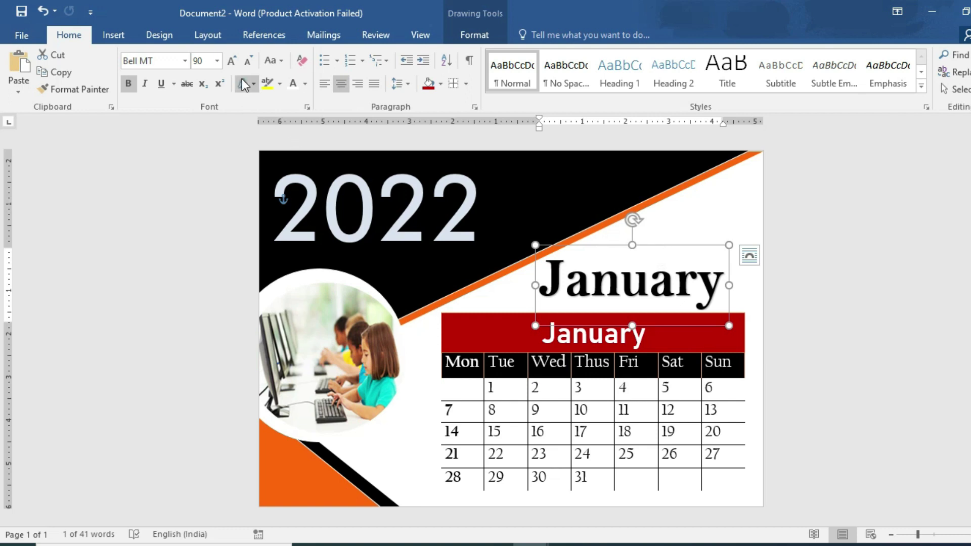
{"action": "left_click", "coordinate": [271, 60]}
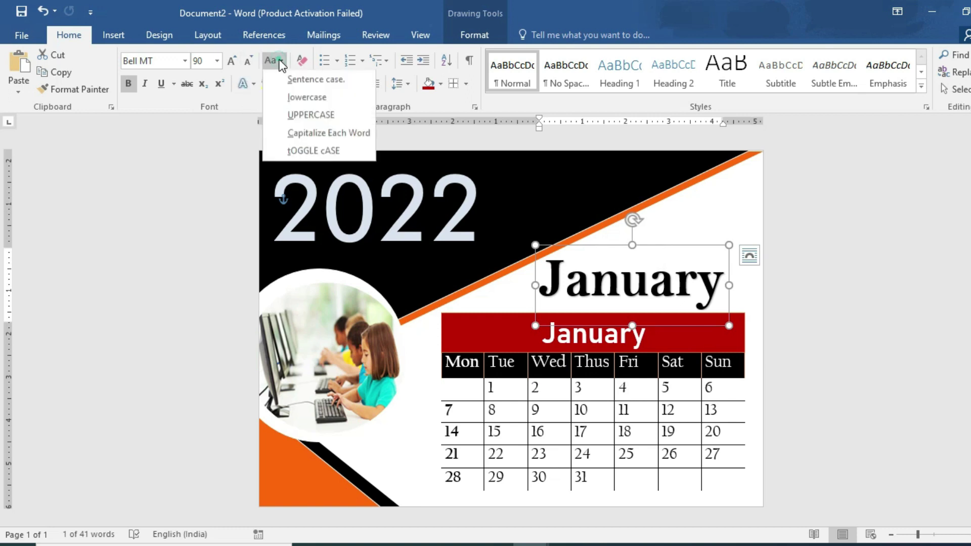
{"action": "left_click", "coordinate": [297, 112]}
{"action": "mouse_move", "coordinate": [633, 245]}
{"action": "left_mouse_down"}
{"action": "mouse_move", "coordinate": [593, 255]}
{"action": "mouse_move", "coordinate": [599, 260]}
{"action": "left_mouse_up"}
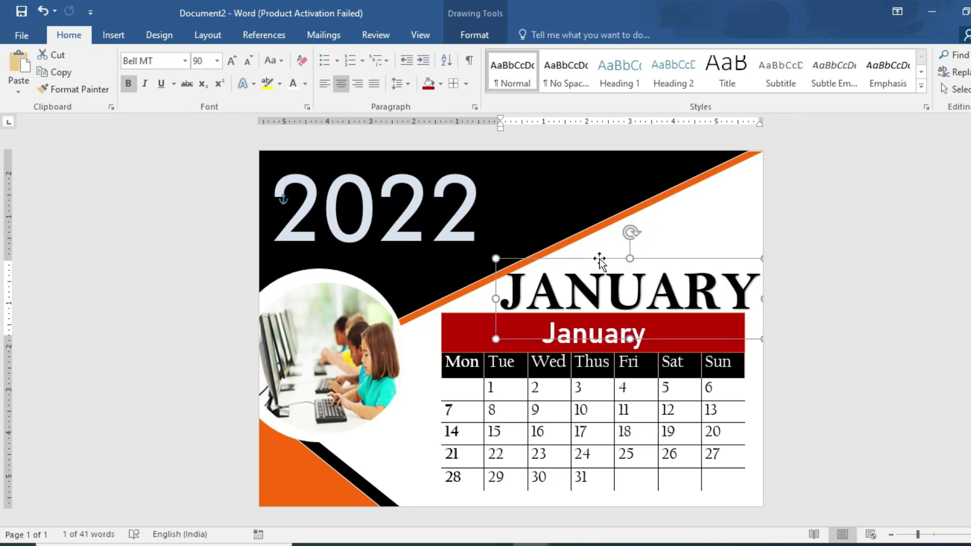
{"action": "key", "text": "Right"}
{"action": "left_click", "coordinate": [823, 463]}
{"action": "scroll", "coordinate": [823, 463], "scroll_direction": "down", "scroll_amount": 2}
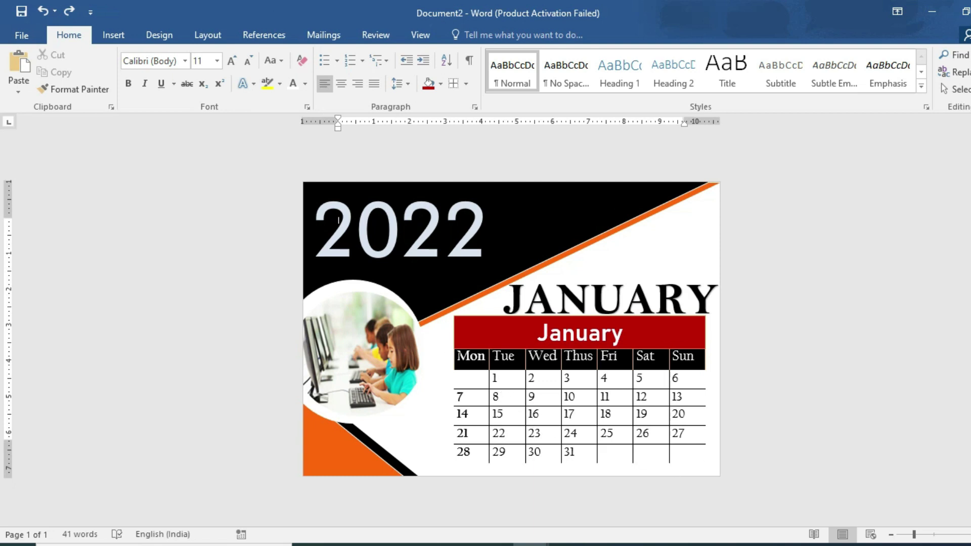
Toggle bold on the Mon–Sun day-name row of the calendar table
{"action": "left_click", "coordinate": [458, 353]}
{"action": "left_click", "coordinate": [686, 363]}
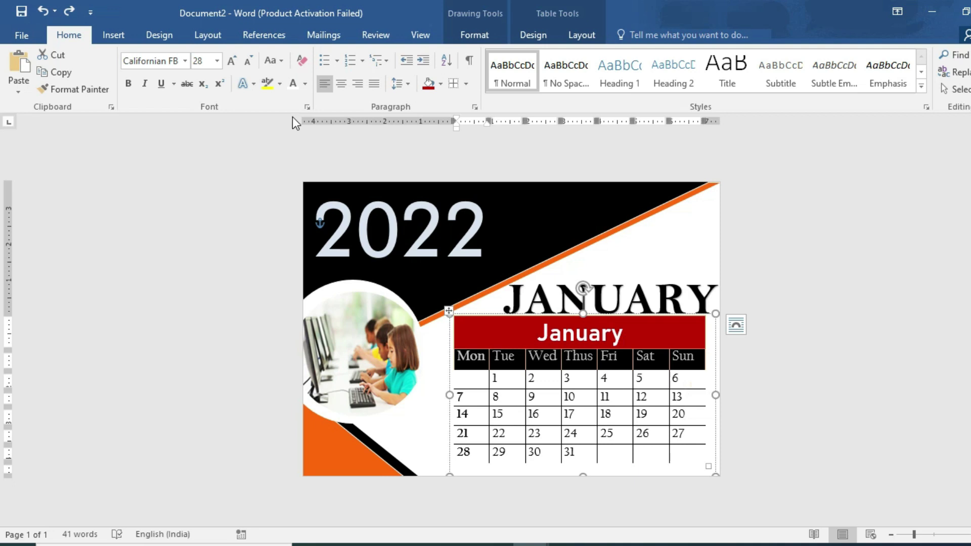
{"action": "left_click", "coordinate": [133, 87]}
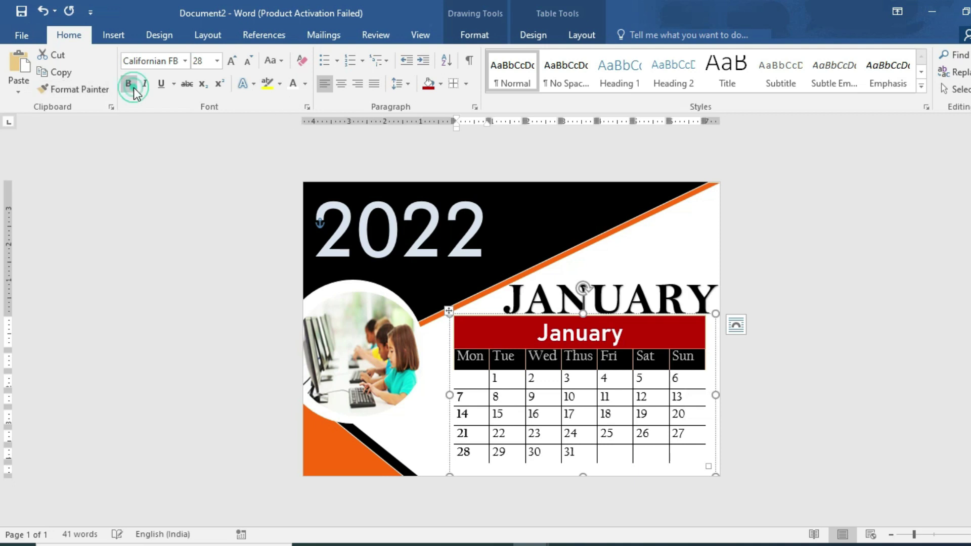